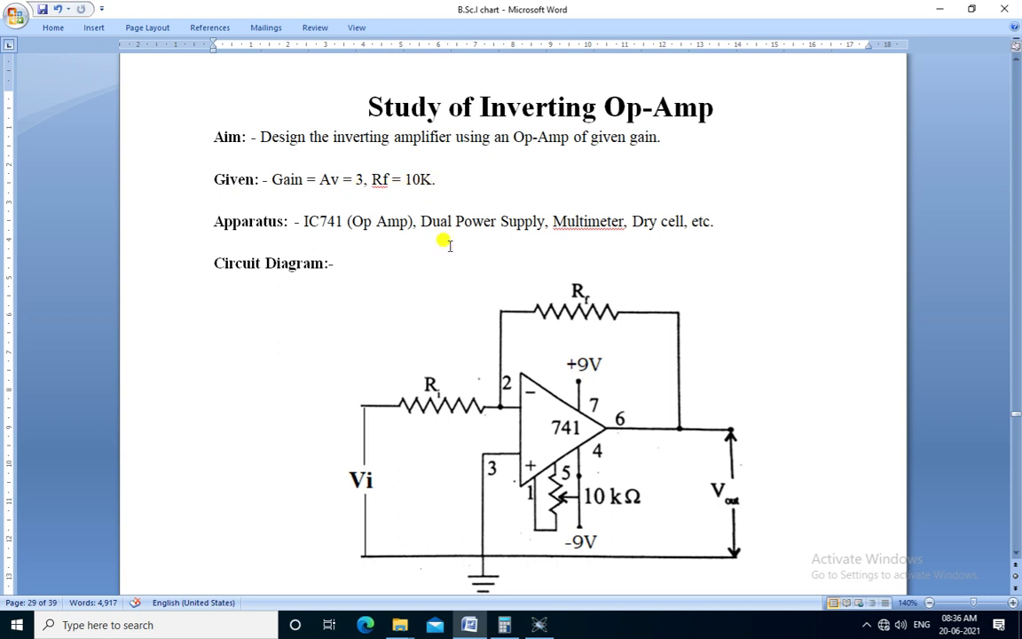
Step: Select the circuit diagram picture, then the Av = Rf / Ri formula line, in the report
scroll(625, 373, down, 1)
click(531, 375)
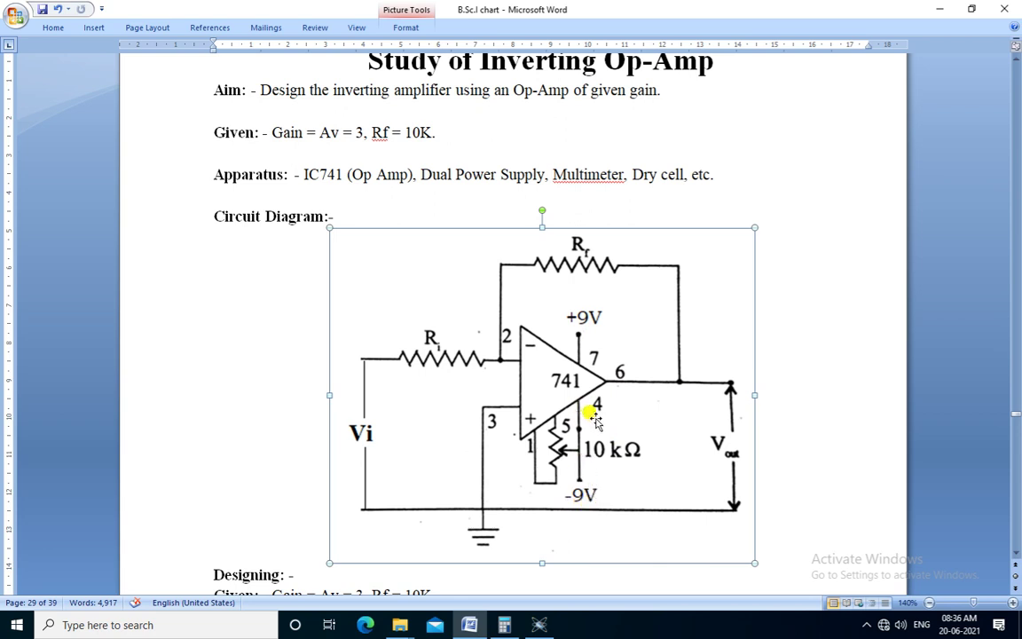
scroll(589, 434, down, 2)
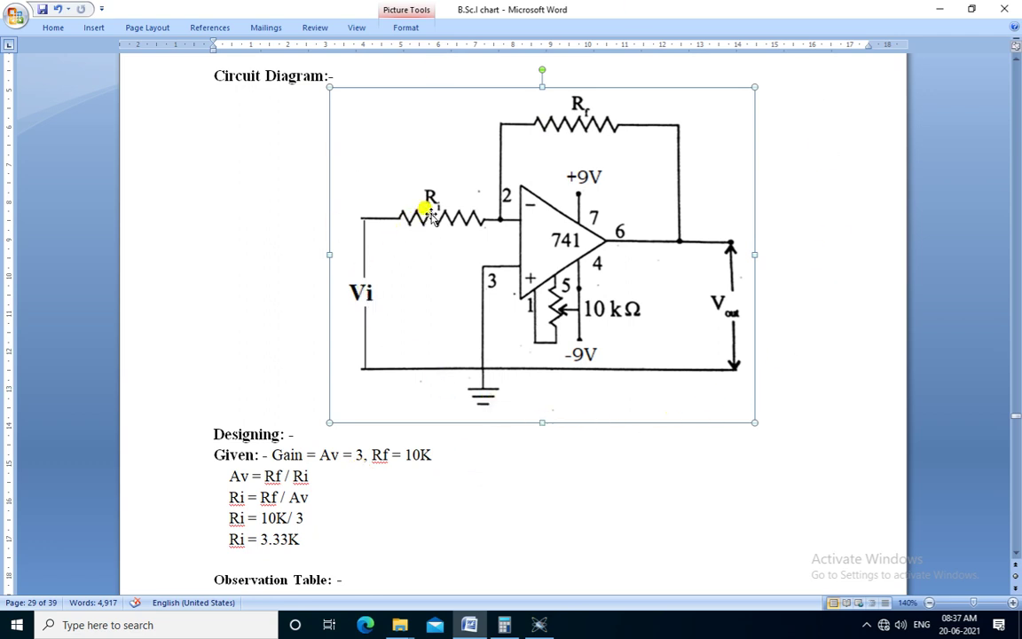
click(220, 479)
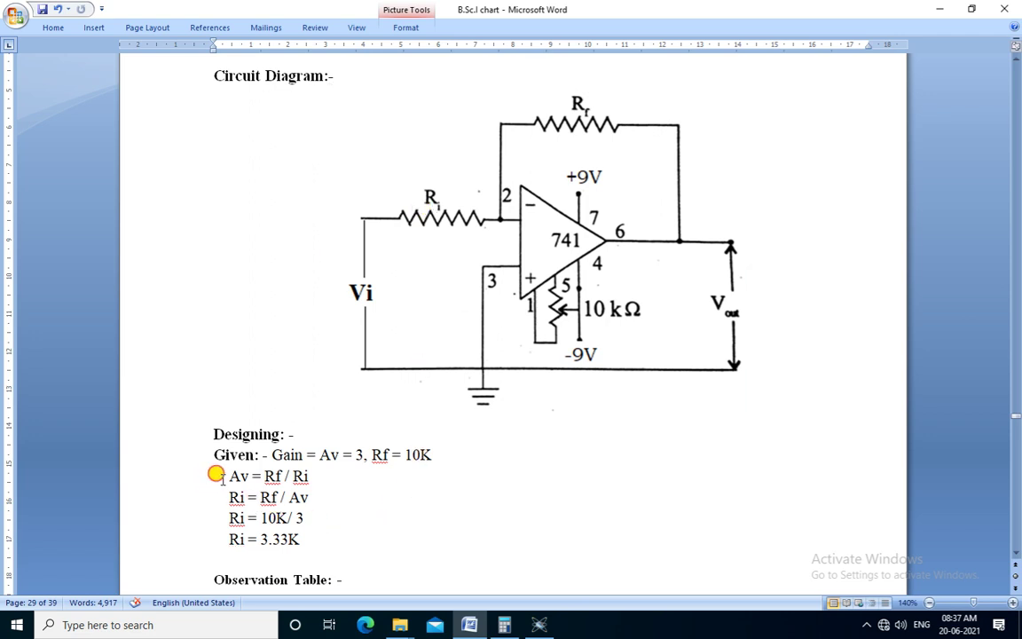
drag(222, 479, 326, 480)
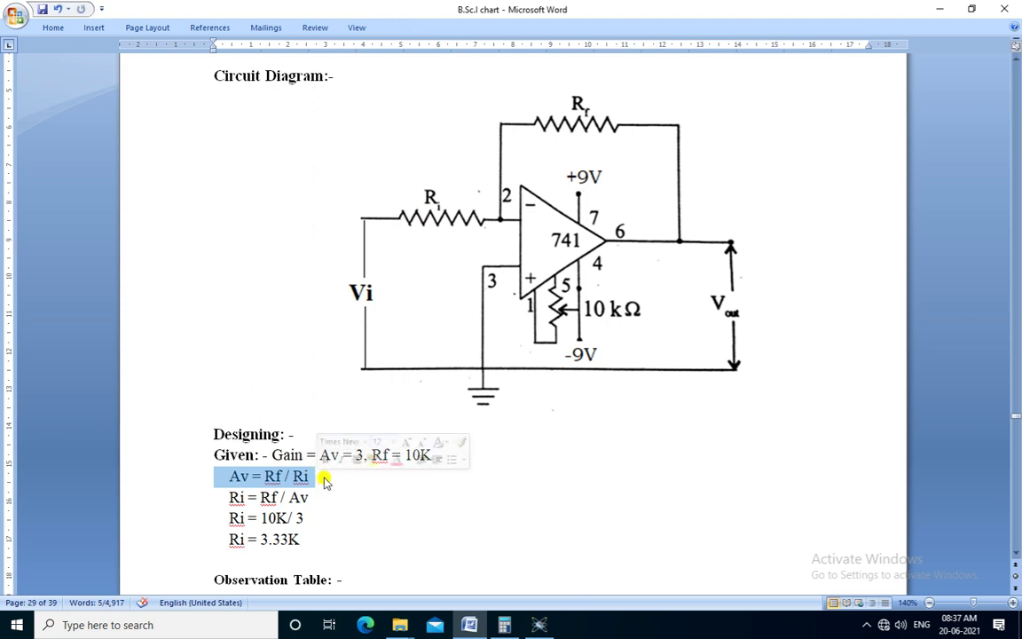
click(311, 476)
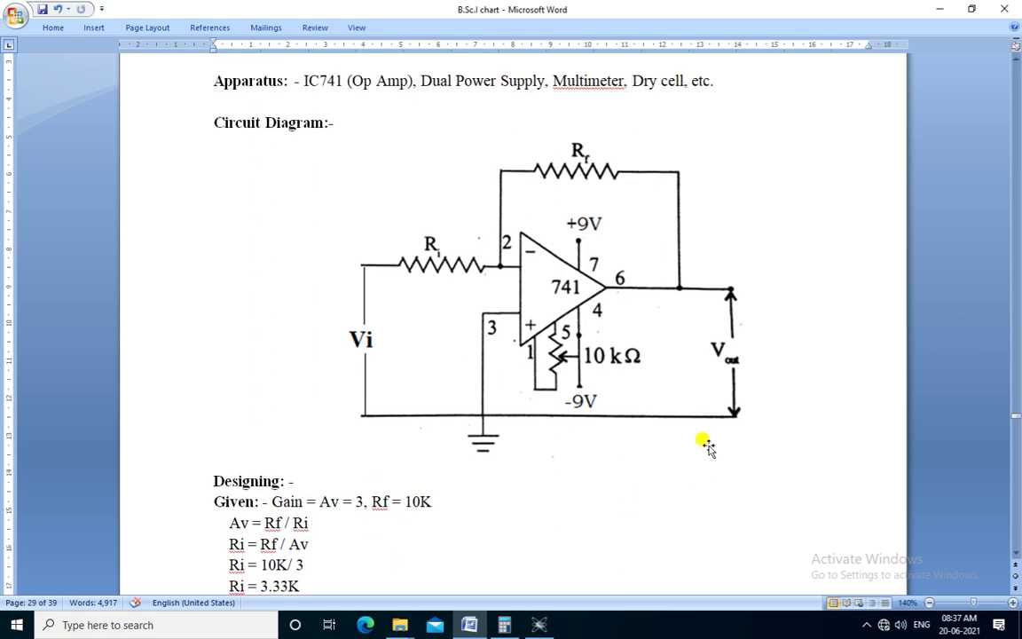
Step: Show the hidden notification-area icons, then dismiss the popup and return to the document
scroll(701, 447, up, 1)
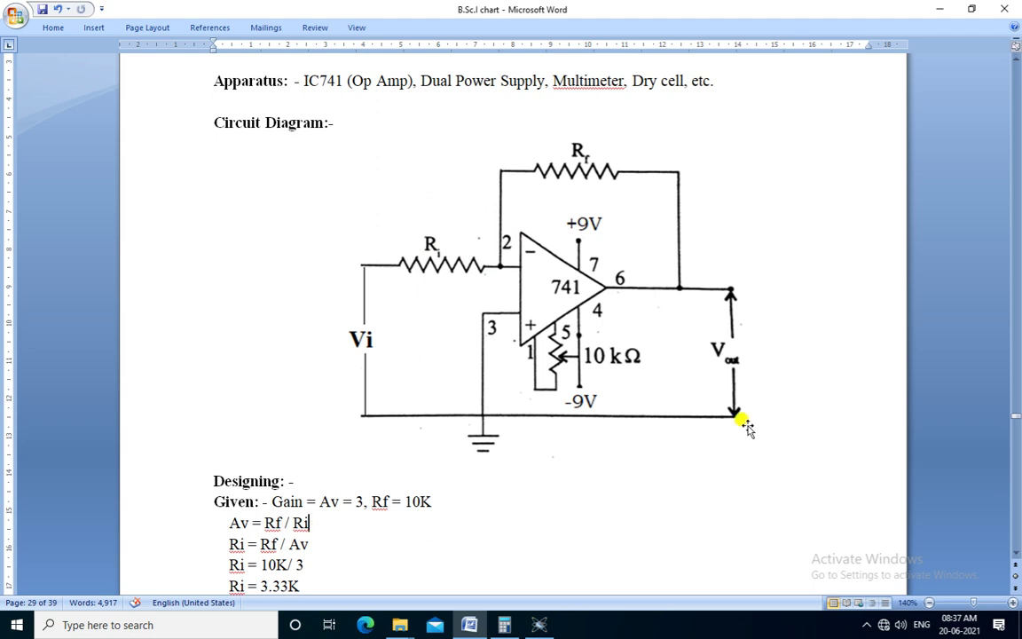
scroll(743, 430, down, 6)
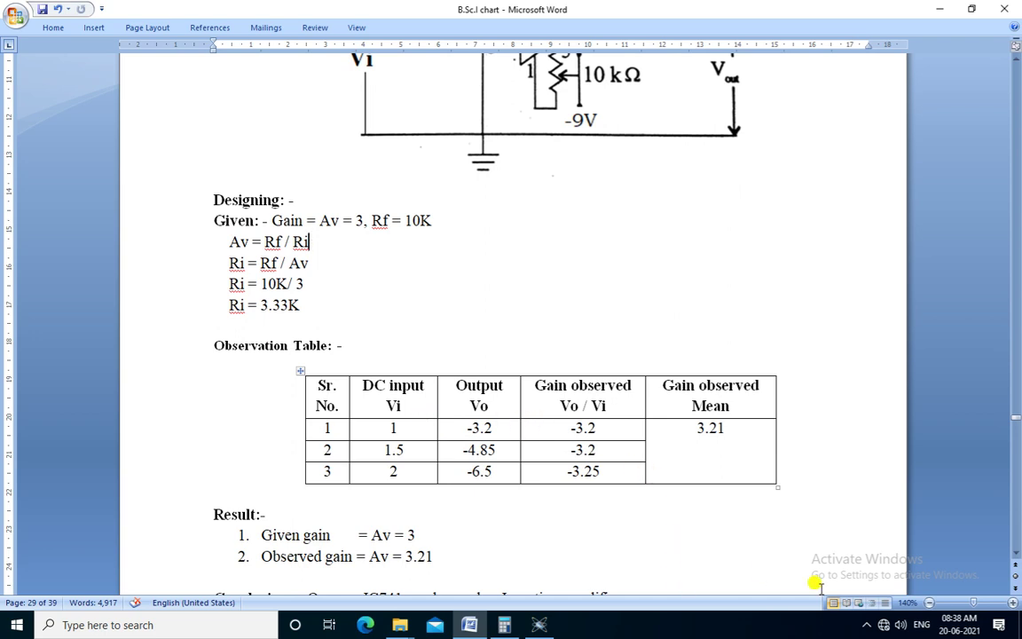
click(867, 625)
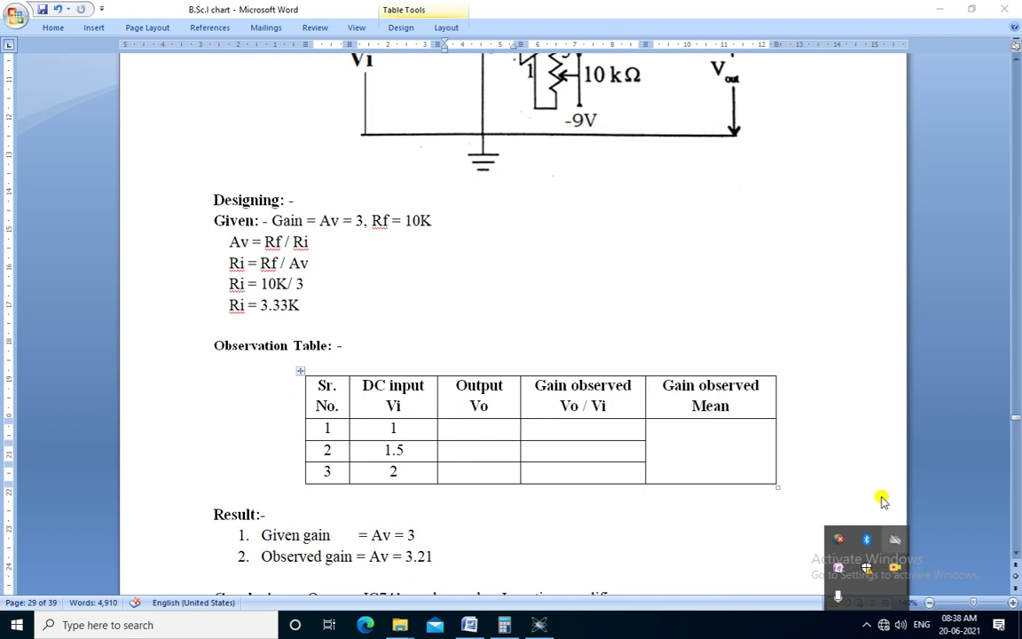
click(794, 381)
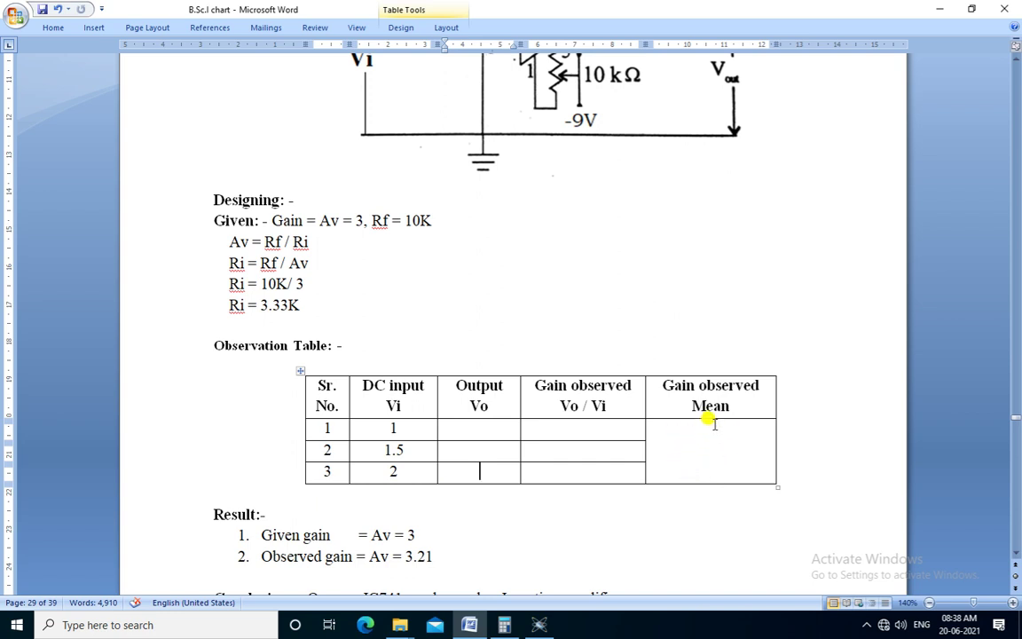
Step: Delete the given gain 3 and observed gain 3.21 so both Result lines end at 'Av ='
click(414, 535)
key(BackSpace)
click(435, 556)
key(BackSpace)
key(BackSpace)
scroll(430, 550, down, 3)
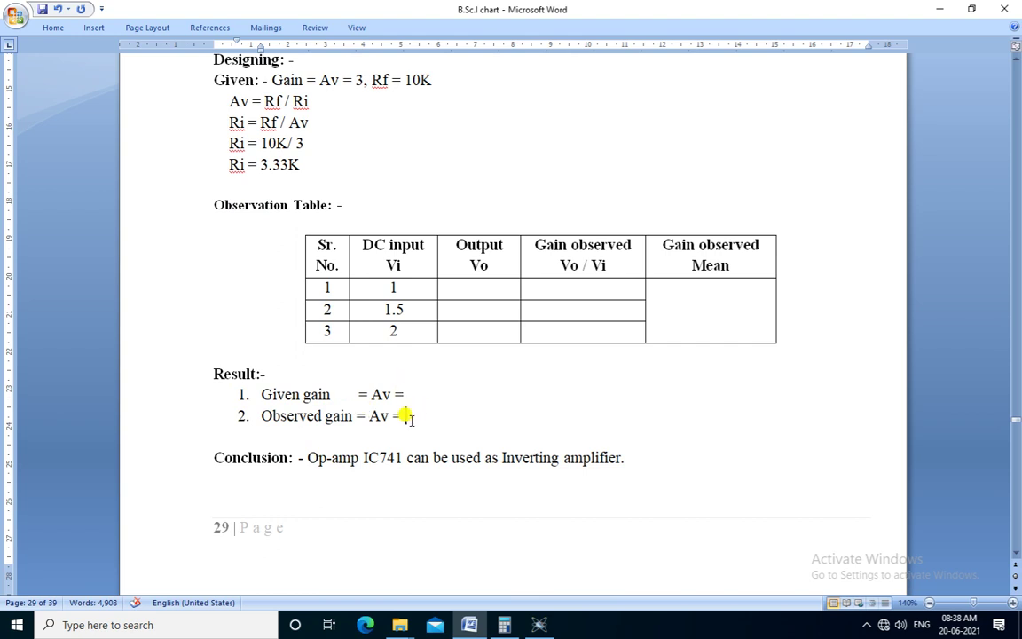
scroll(851, 407, up, 7)
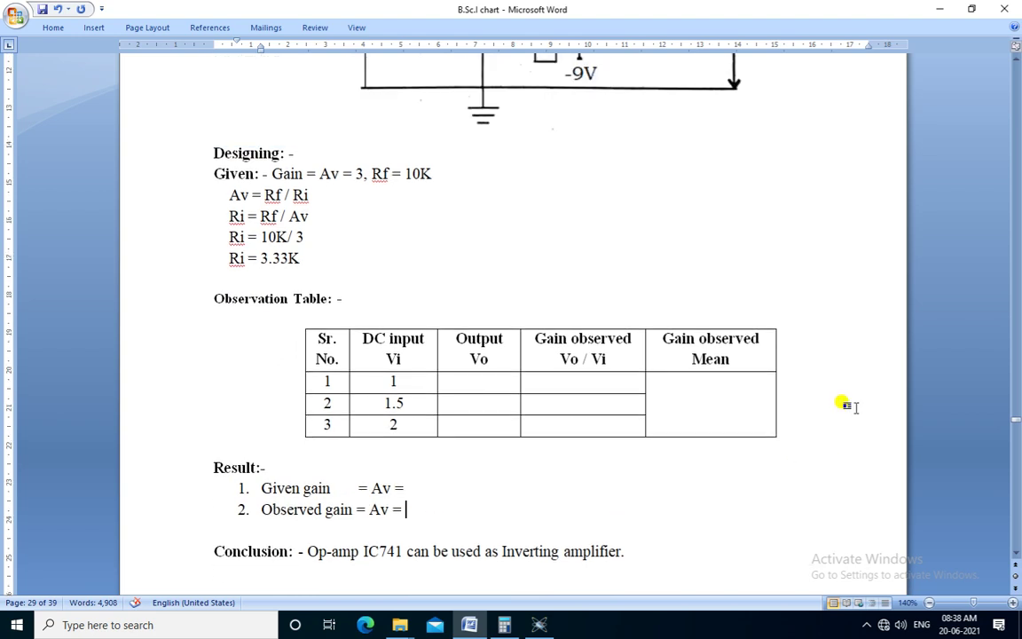
scroll(850, 405, up, 2)
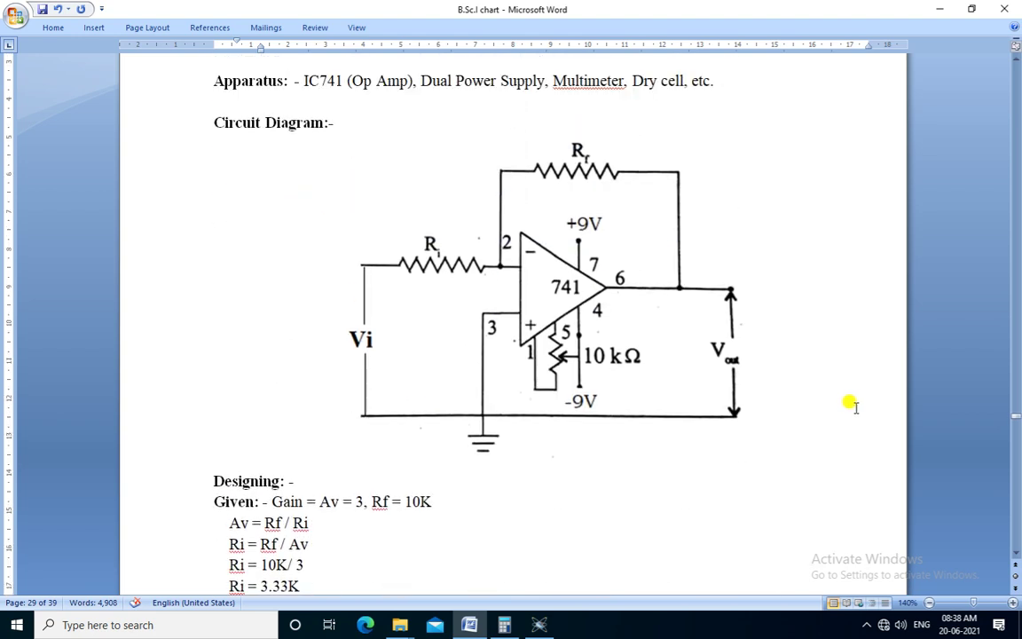
click(479, 296)
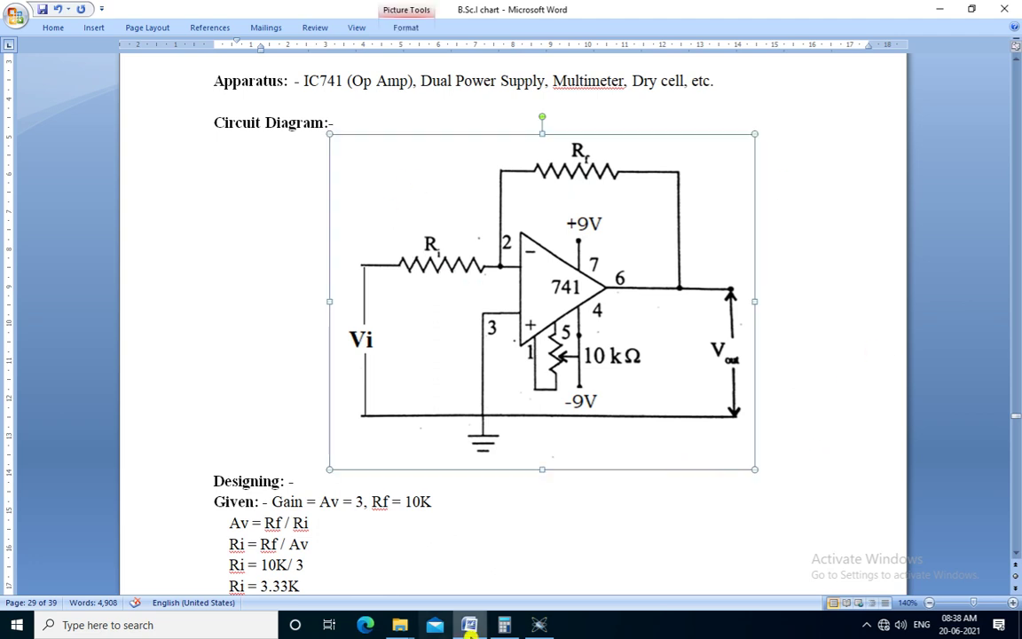
Step: In the Proteus device picker, add the 741, RESISTOR and single-cell CELL parts
click(538, 627)
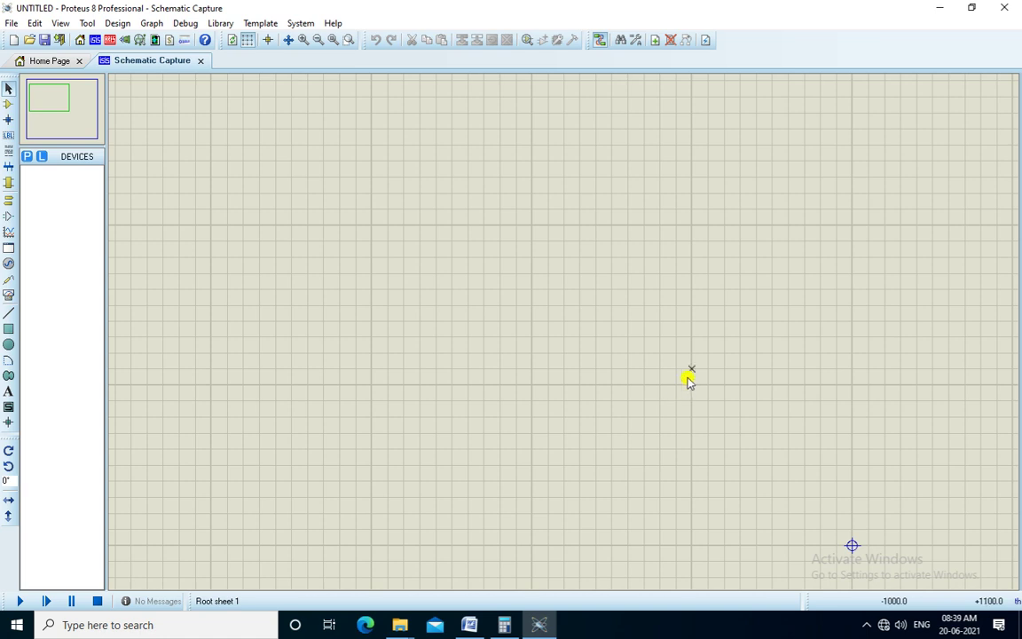
click(28, 157)
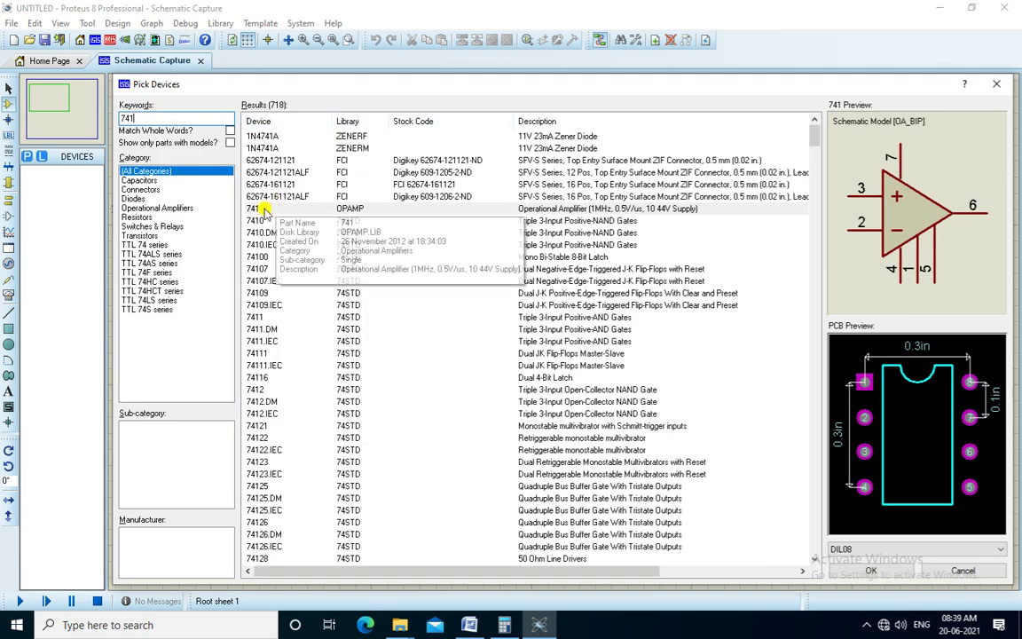
double_click(264, 209)
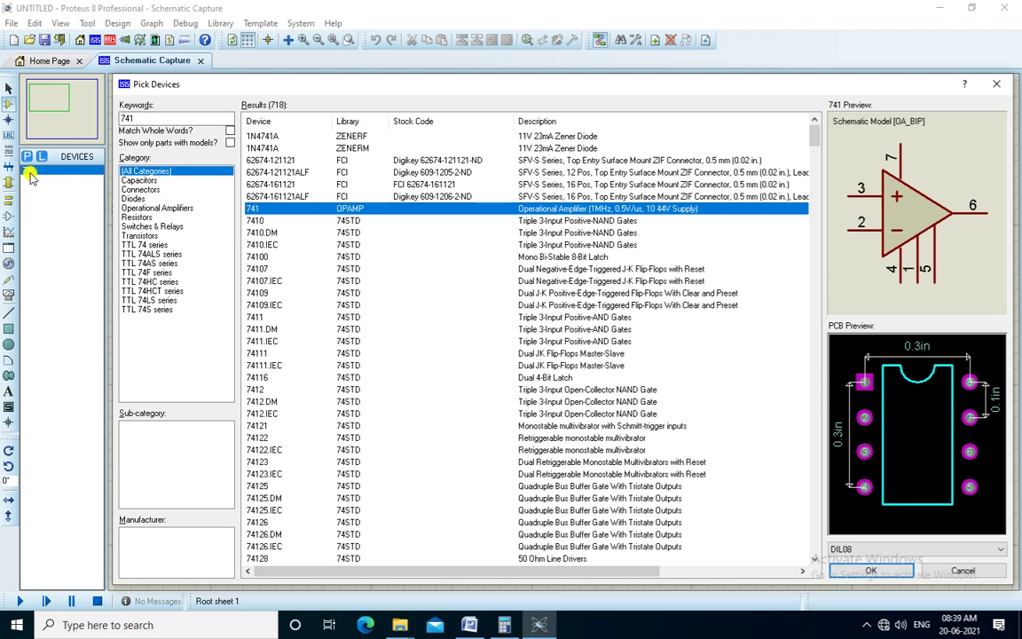
key(Return)
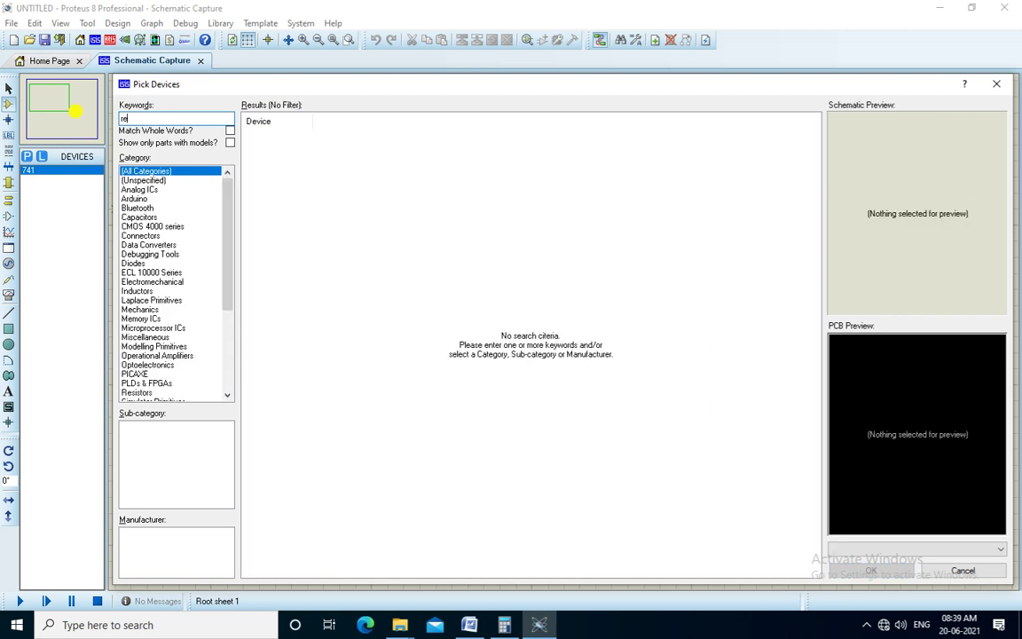
text(resistor)
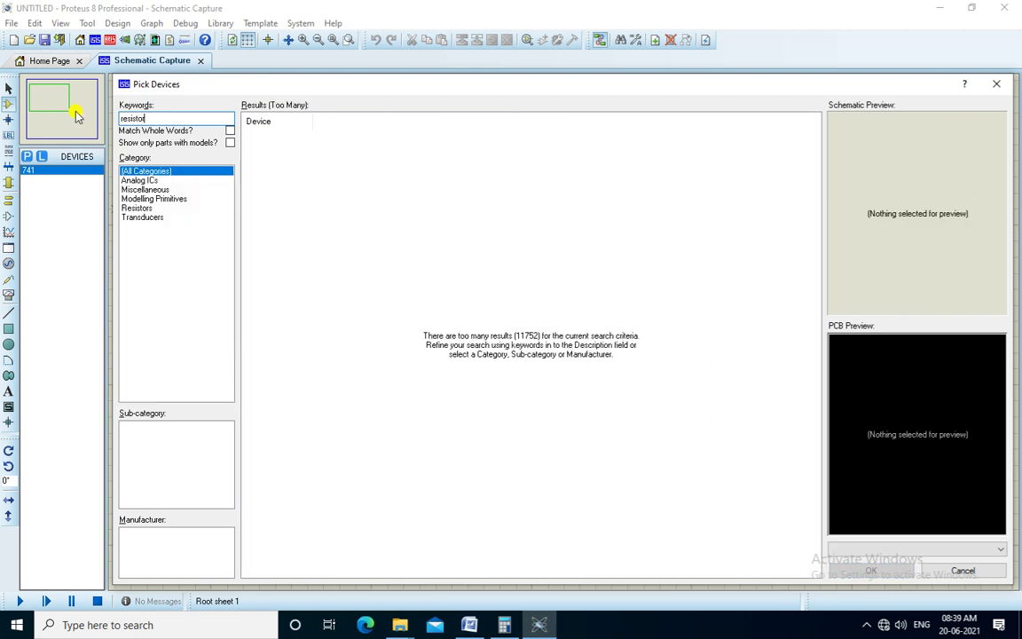
double_click(296, 137)
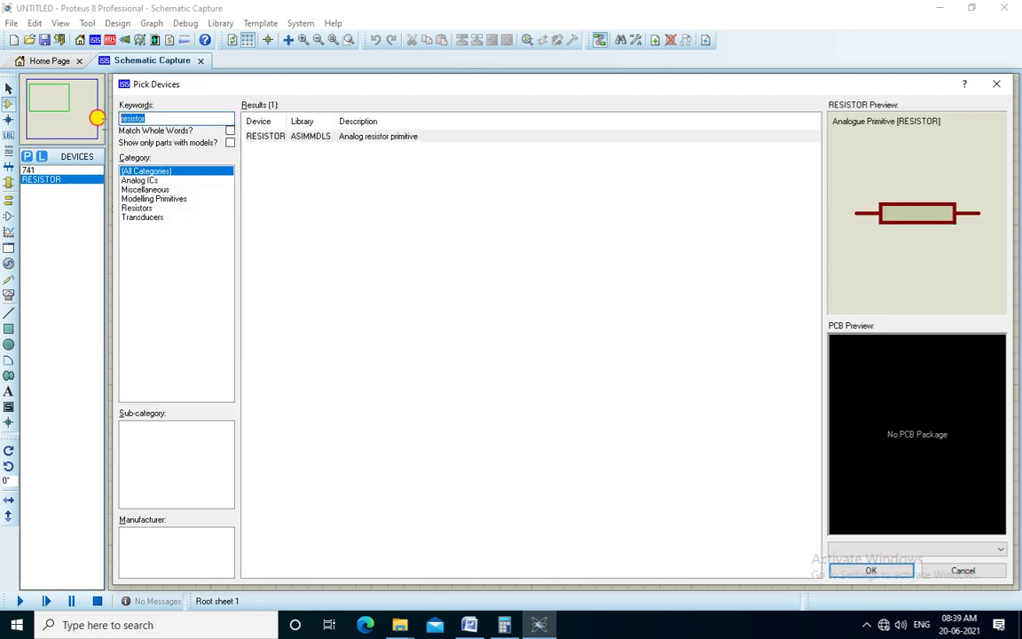
key(BackSpace)
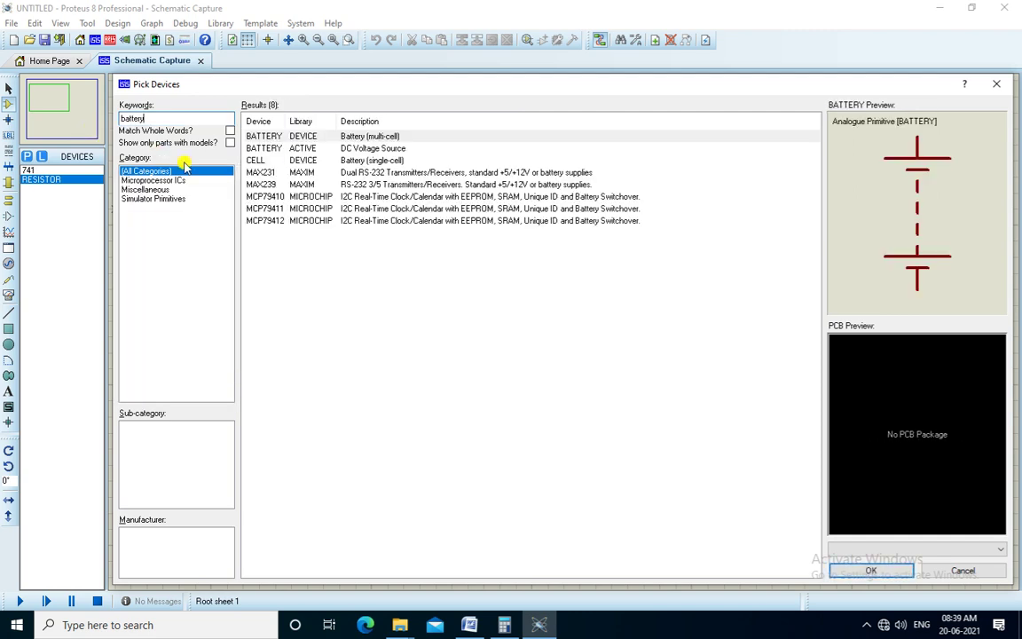
double_click(265, 160)
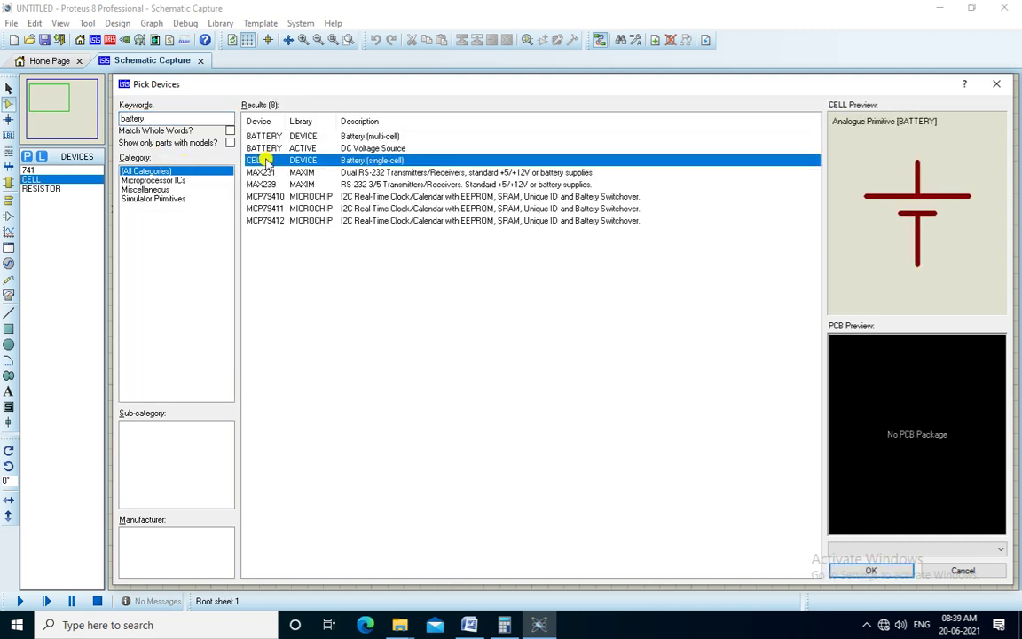
click(877, 571)
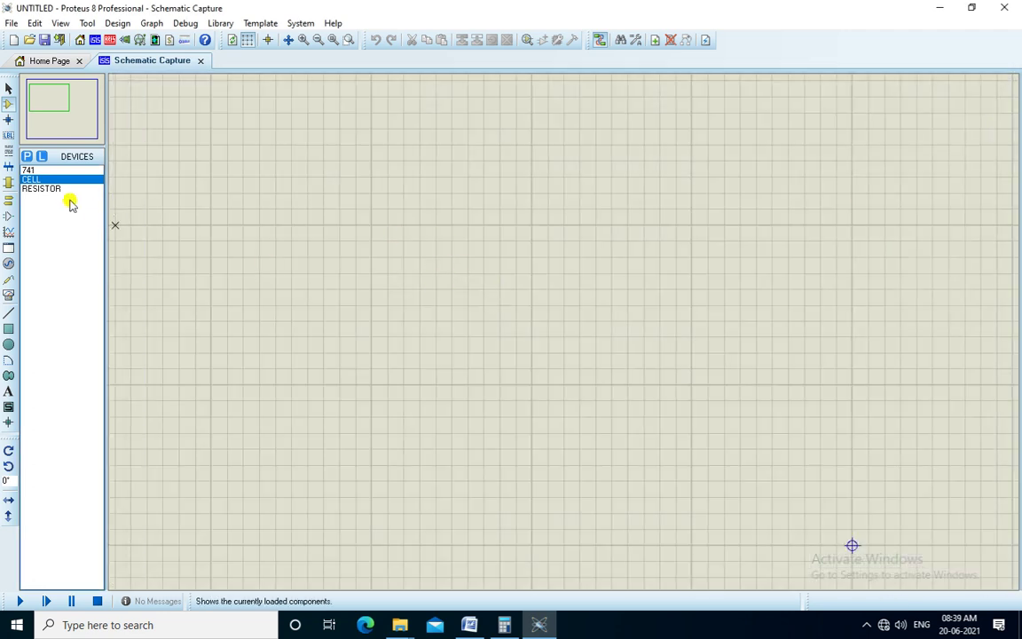
Step: Place the 741 op-amp U1 at the sheet centre and battery BAT1 to its left
click(30, 169)
click(464, 229)
click(546, 294)
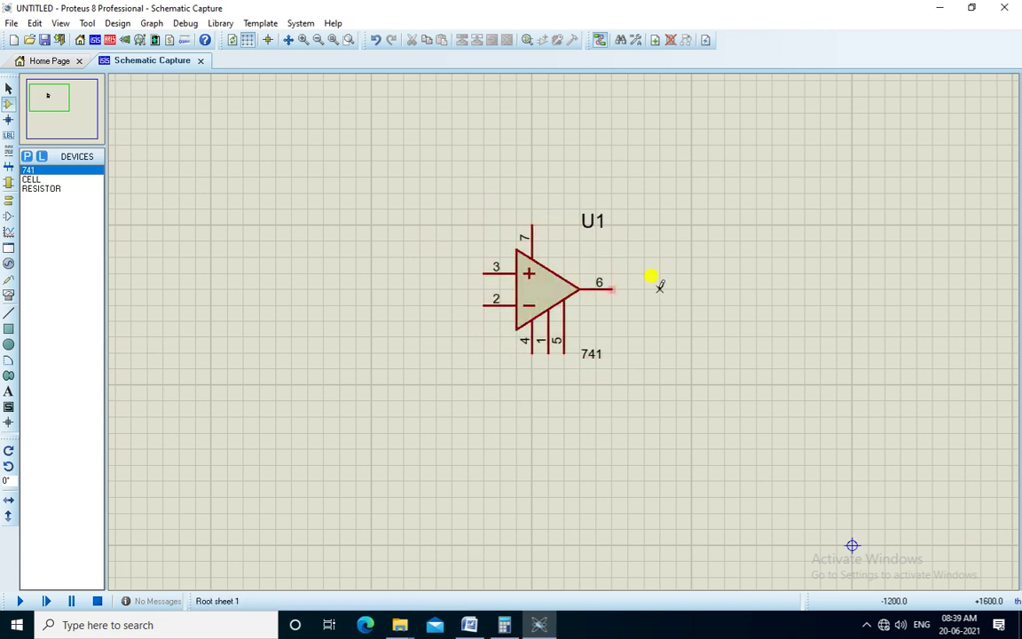
click(31, 179)
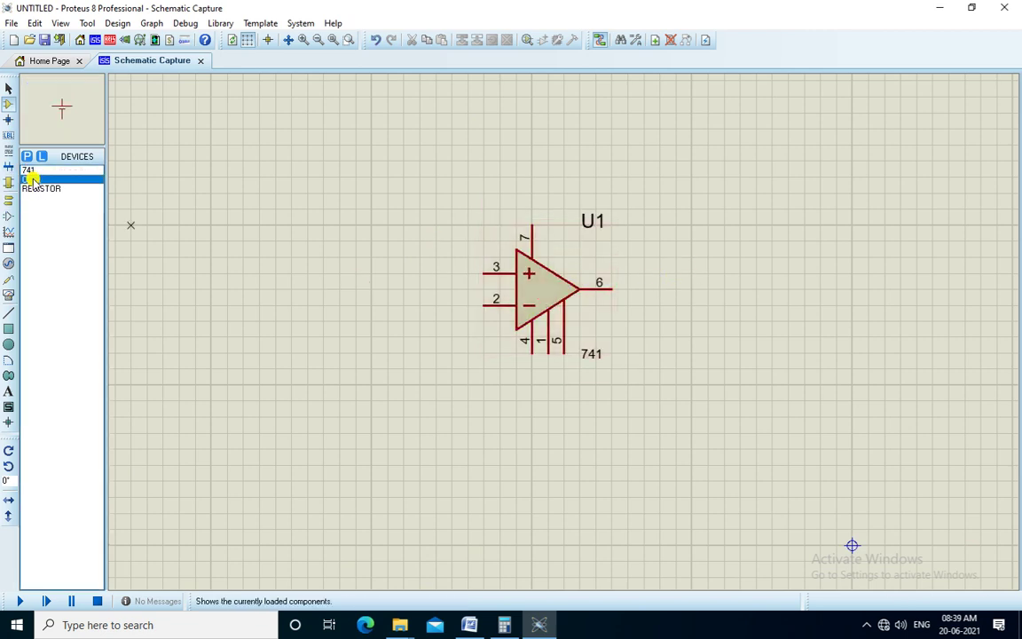
click(306, 345)
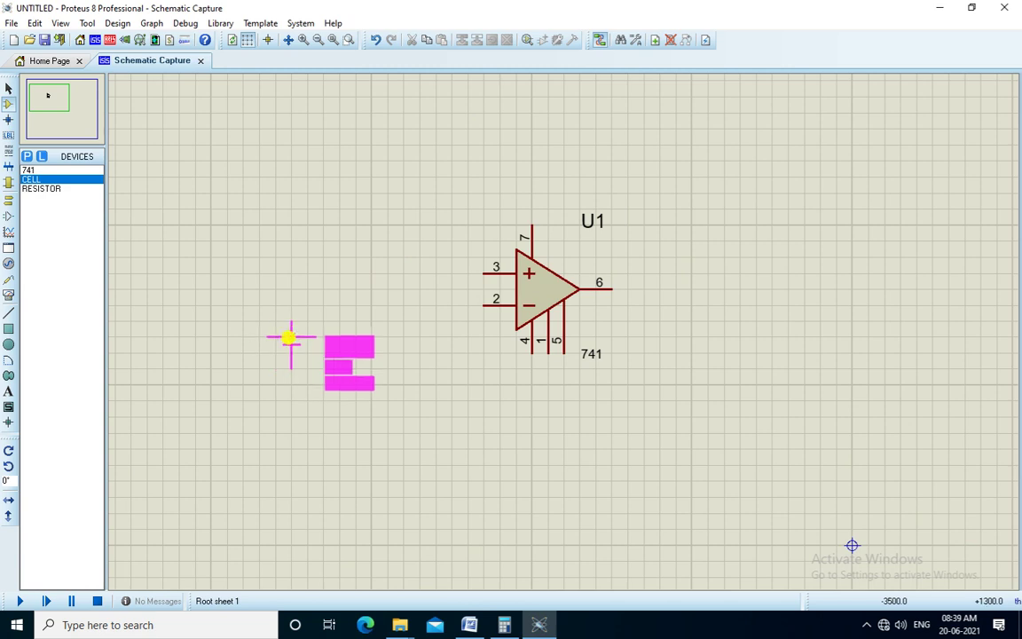
click(290, 338)
Step: Place two 10k resistors, one left of the op-amp and one above it
click(44, 189)
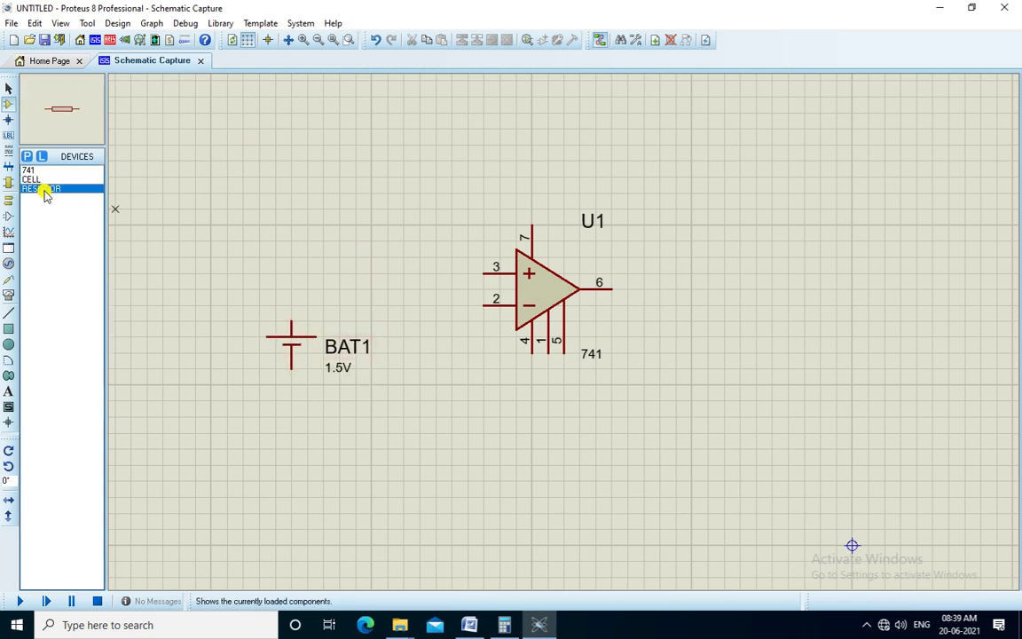
click(332, 276)
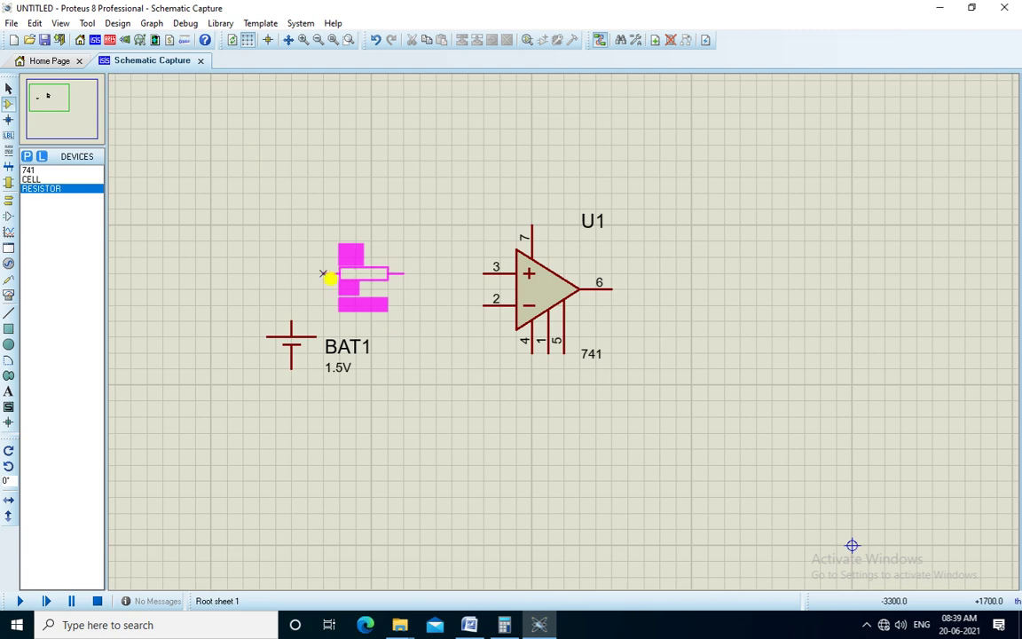
click(335, 275)
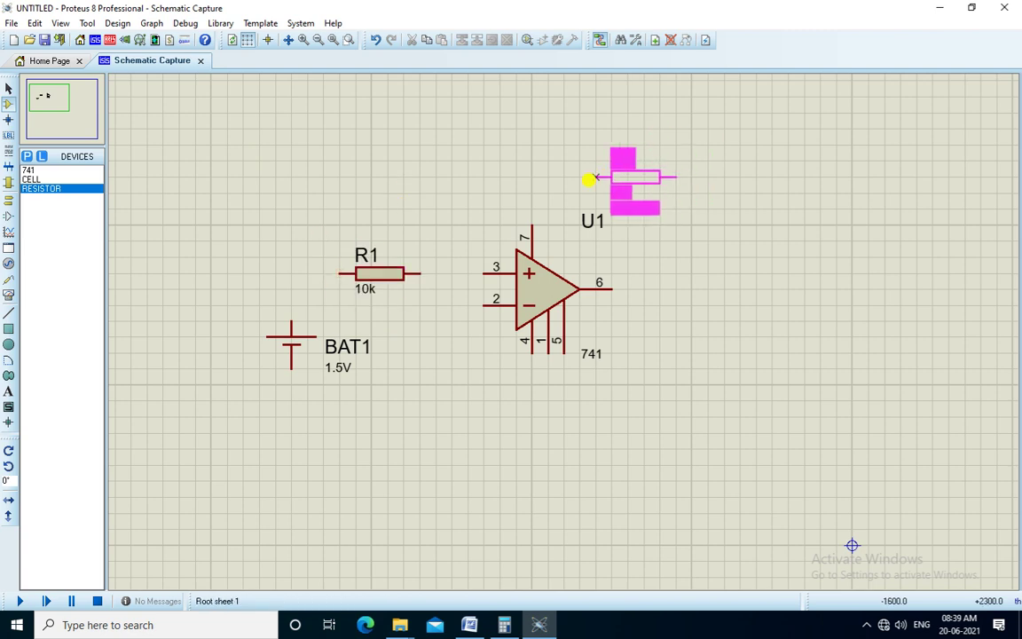
click(588, 180)
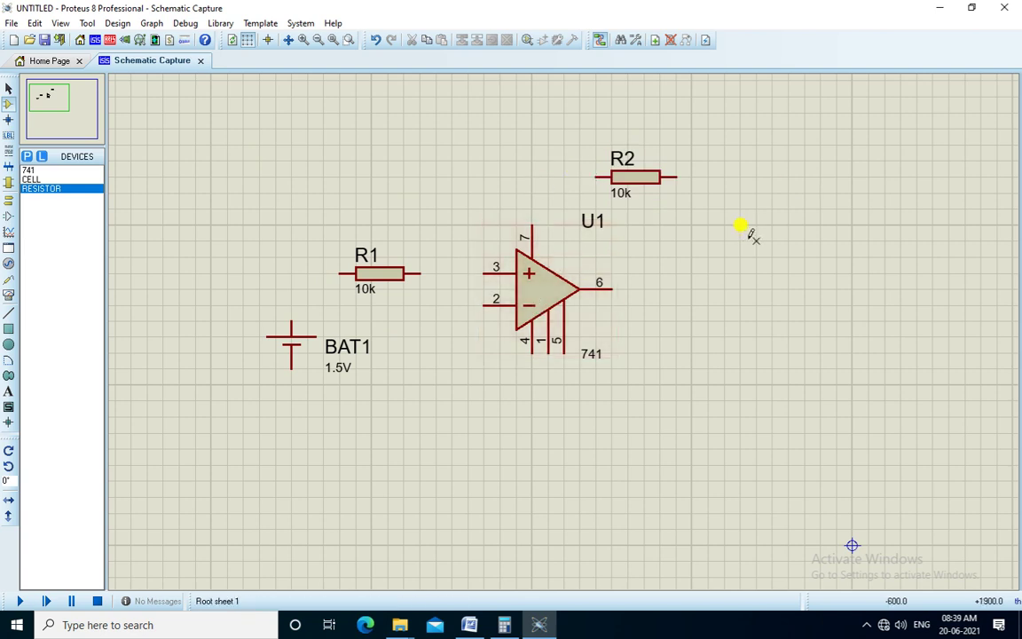
Step: Place a DC voltmeter to the right of the op-amp
right_click(683, 239)
mouse_move(748, 243)
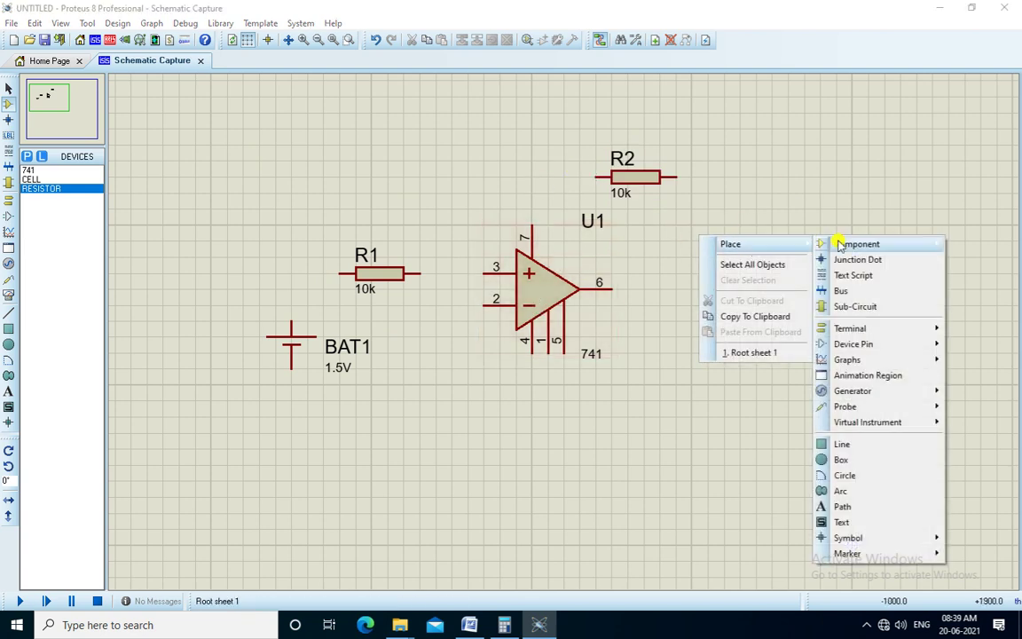
mouse_move(927, 426)
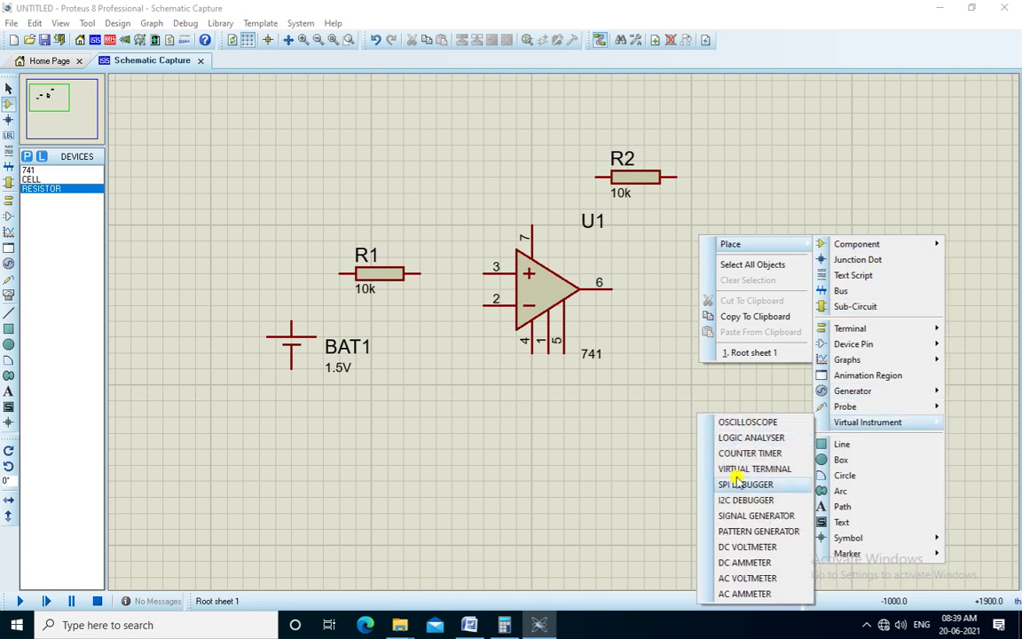
click(745, 547)
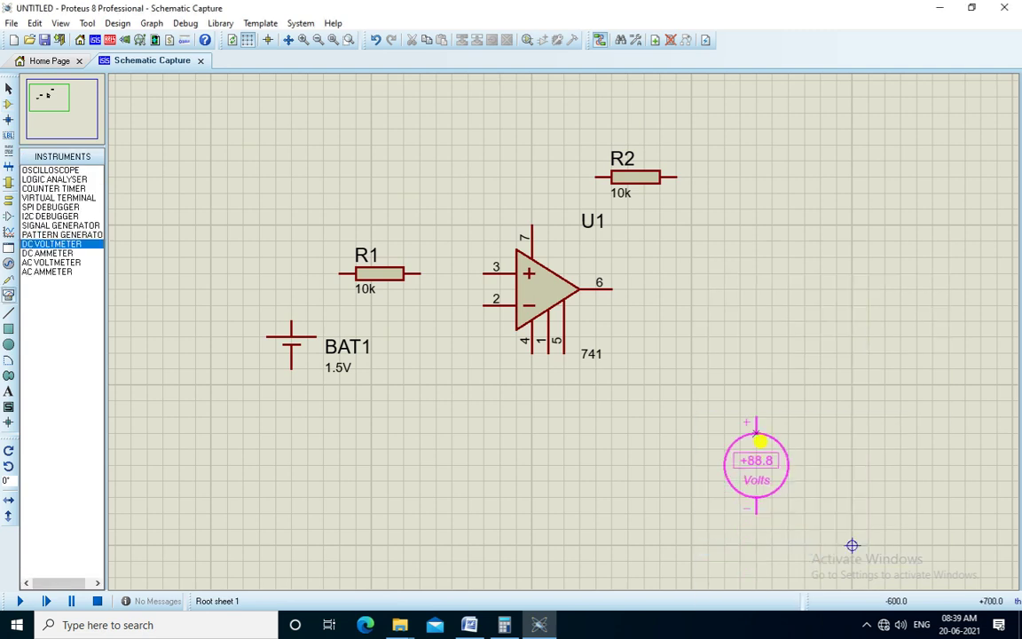
click(756, 373)
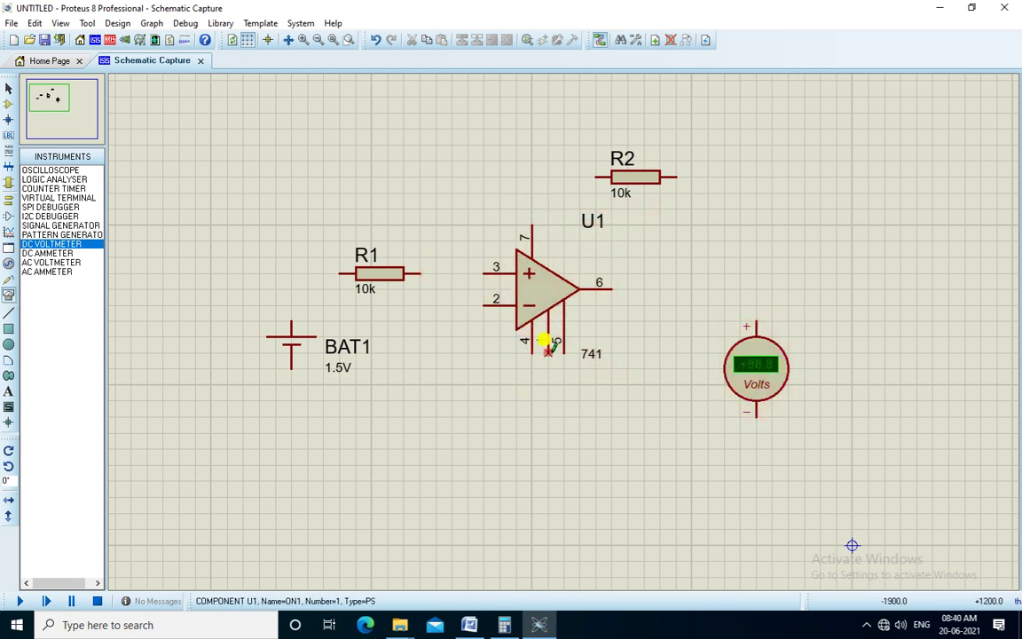
Step: Place two DC generators, one above and one below the op-amp
click(8, 263)
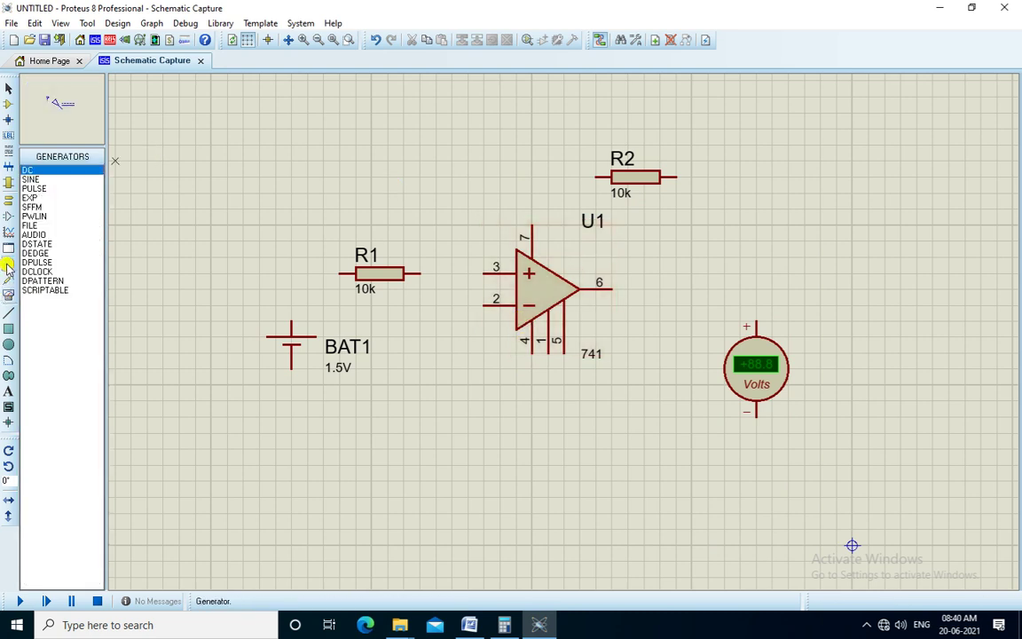
click(40, 170)
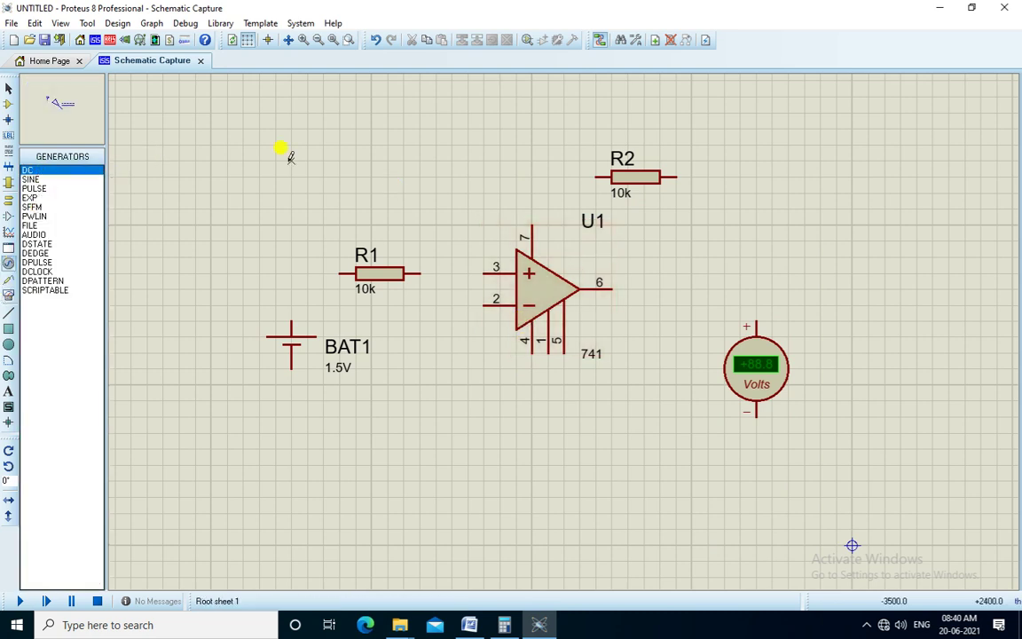
click(509, 130)
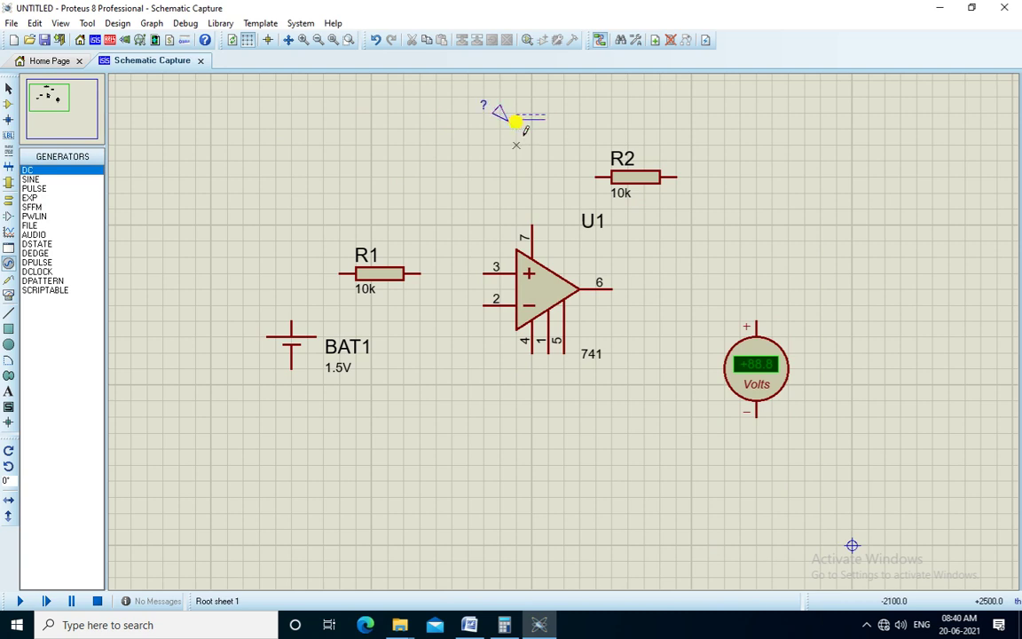
click(497, 460)
Step: Y-mirror op-amp U1 and add grounds under the battery, the + input and the voltmeter
right_click(545, 257)
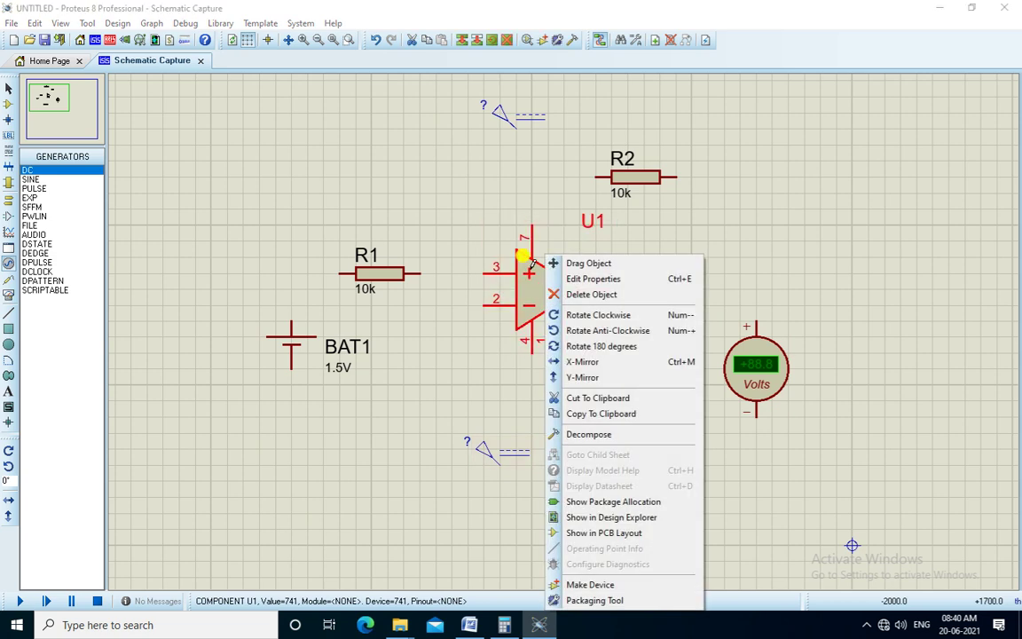
click(638, 382)
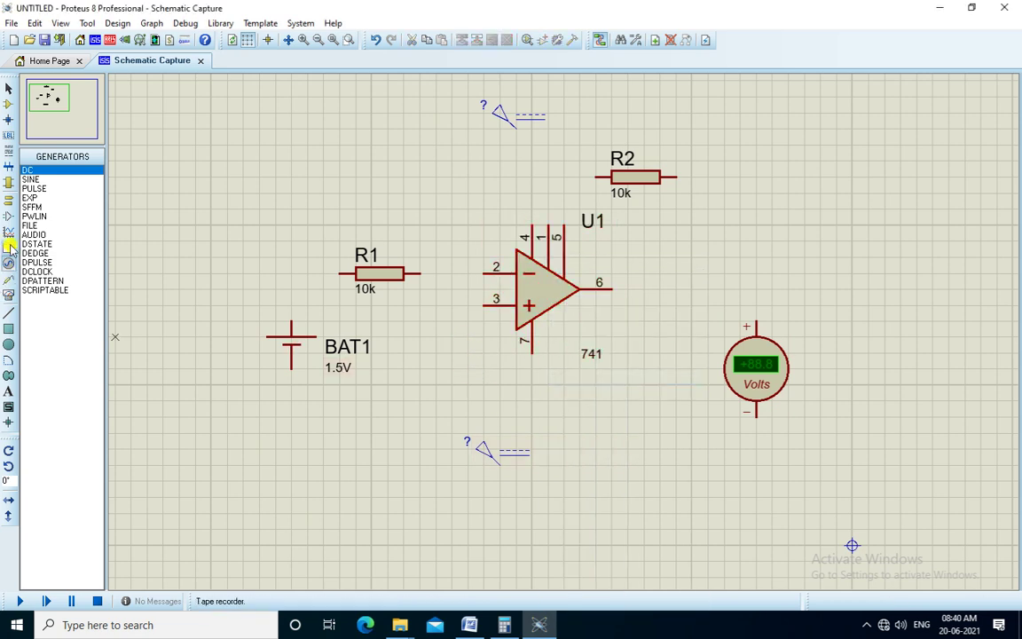
click(8, 201)
click(37, 216)
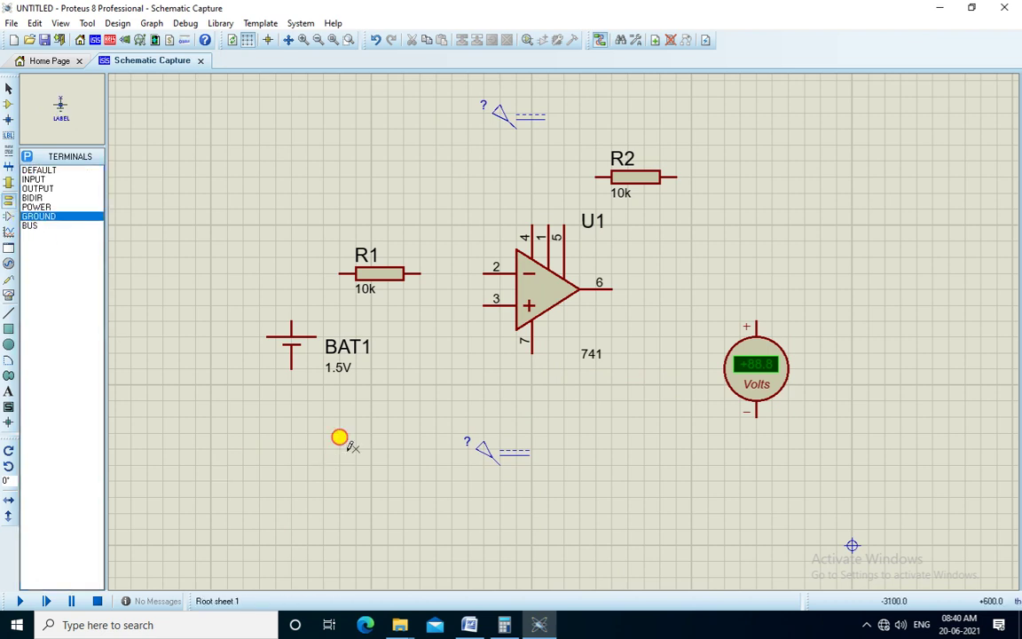
click(291, 419)
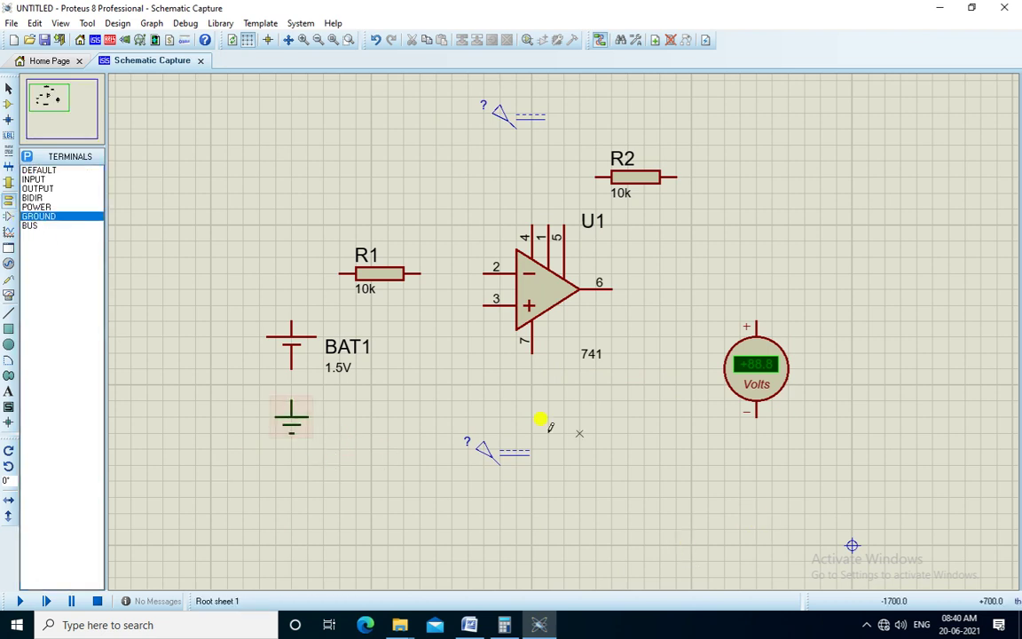
click(454, 391)
click(754, 465)
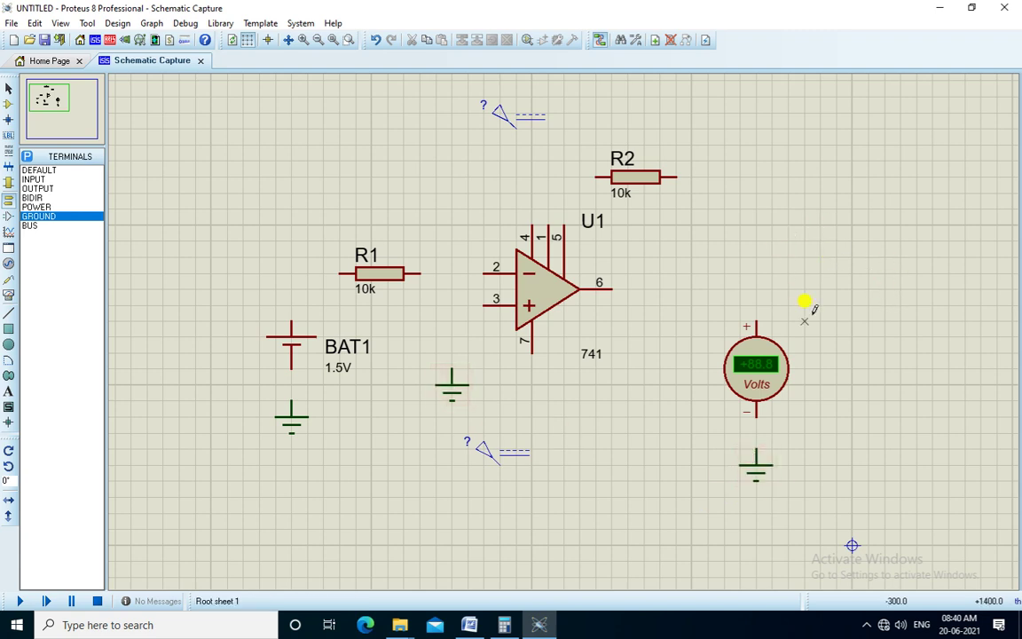
Step: Wire the battery to ground and through R1 to pin 2, and ground pin 3
click(291, 401)
click(291, 327)
click(341, 273)
click(420, 272)
click(480, 273)
click(485, 304)
click(451, 372)
Step: Connect op-amp pins 7 and 4 to the lower and upper DC generators
click(531, 349)
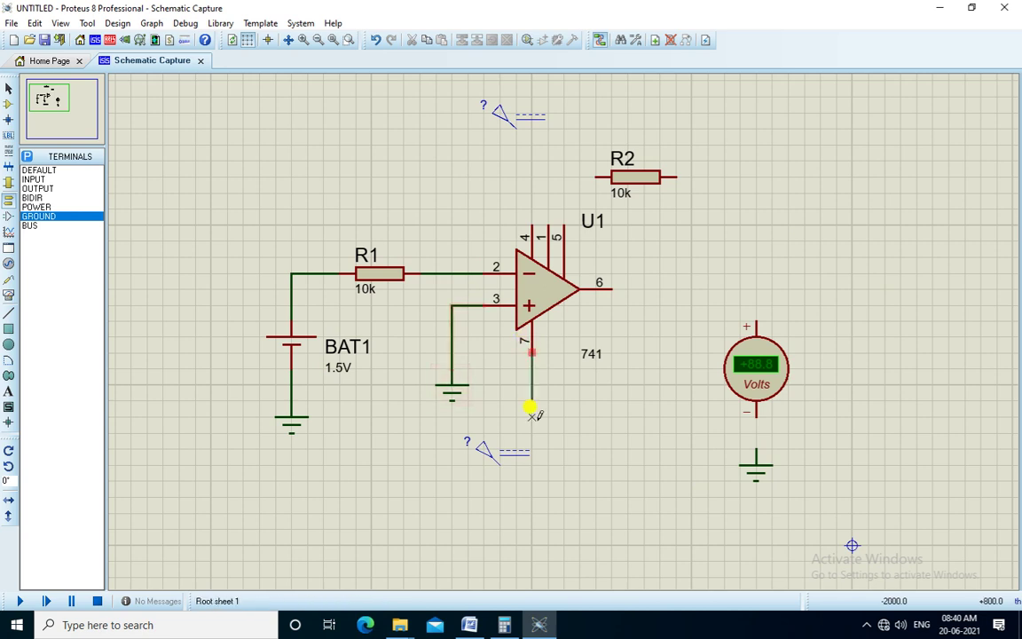
click(499, 462)
click(530, 224)
click(514, 126)
Step: Wire R2 as feedback from pin 2 to output pin 6 and the voltmeter, grounding the voltmeter's − terminal
click(594, 175)
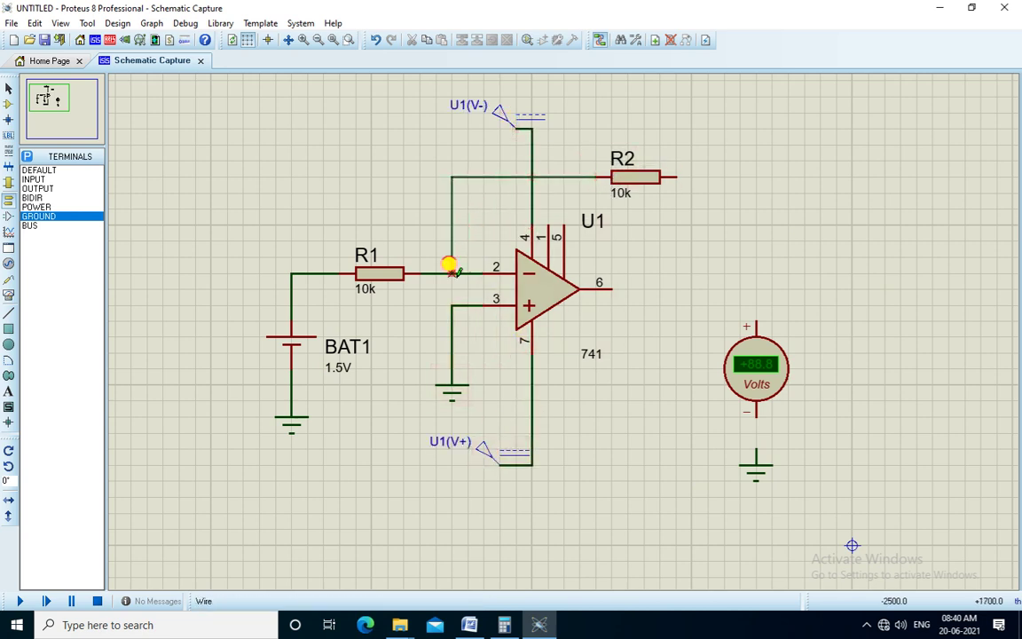
click(452, 273)
click(674, 175)
click(754, 316)
click(609, 288)
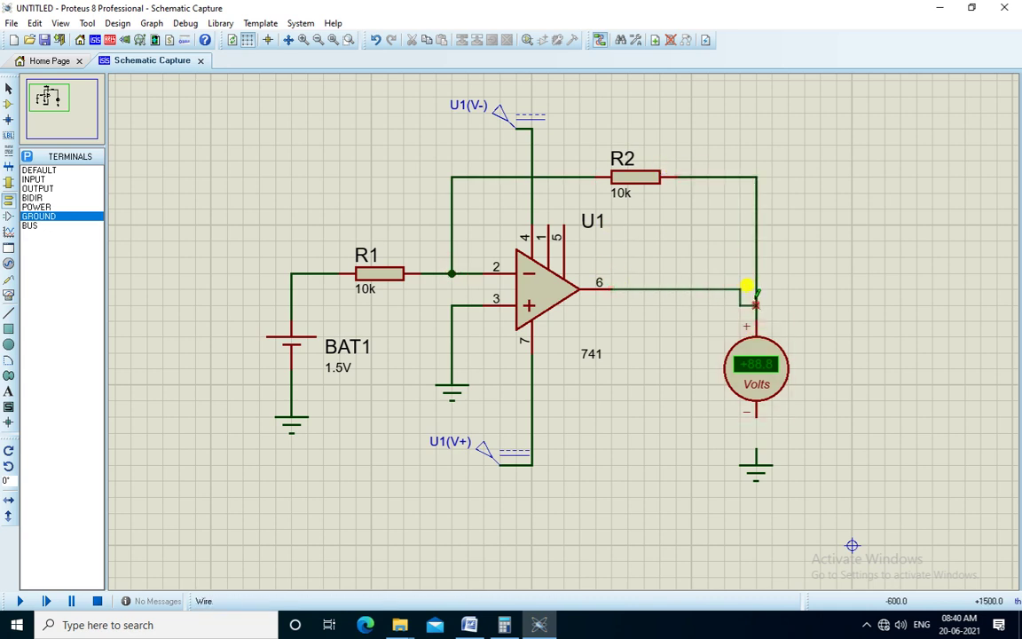
click(756, 288)
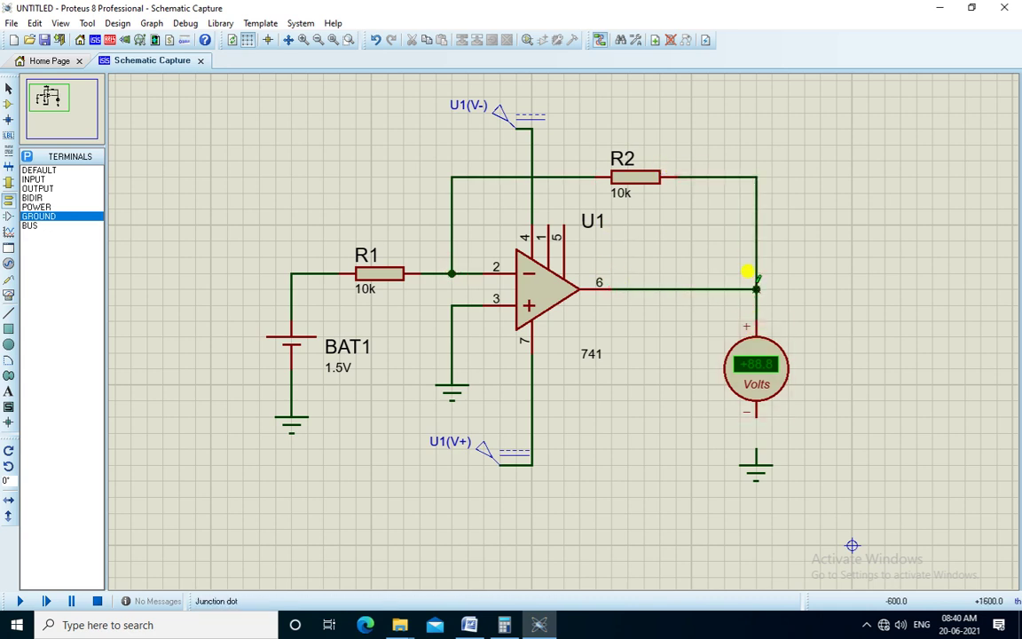
click(755, 413)
click(757, 455)
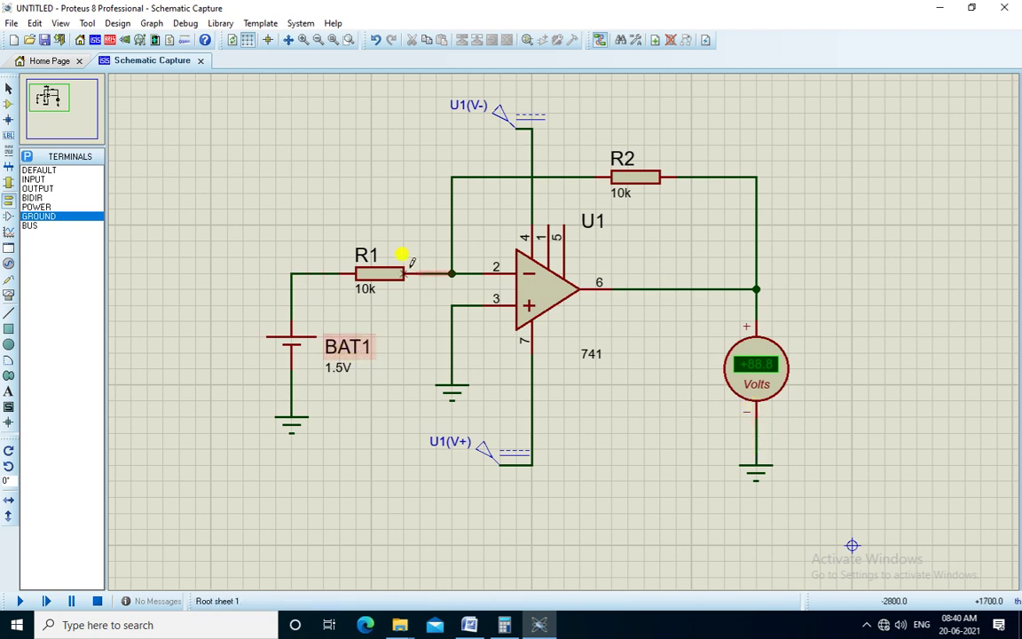
Step: Set R1 to 3.33k and rename the resistors R1 to RI and R2 to RF
double_click(364, 291)
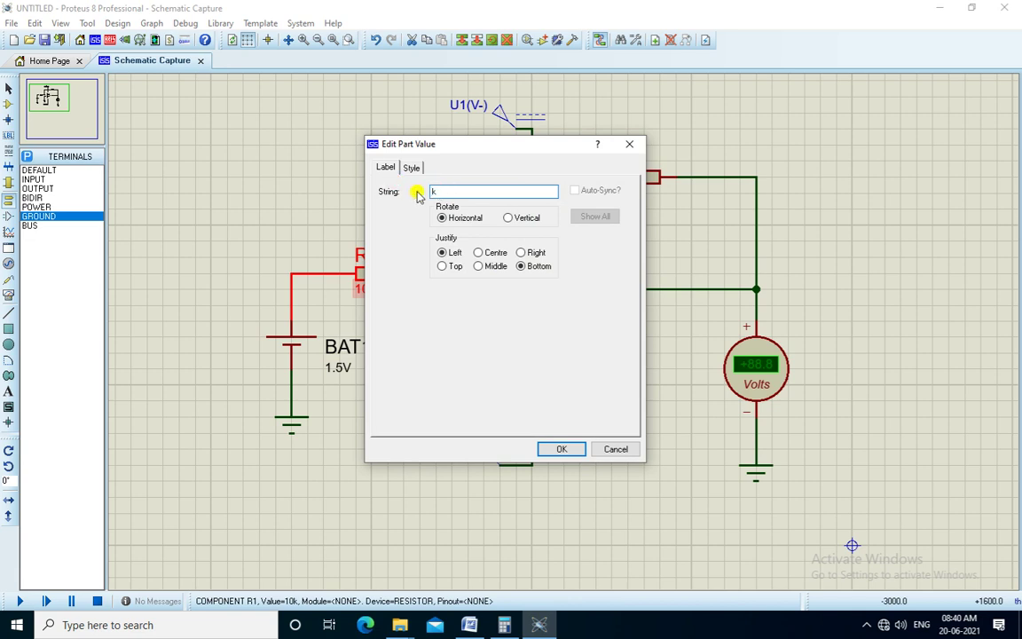
key(Return)
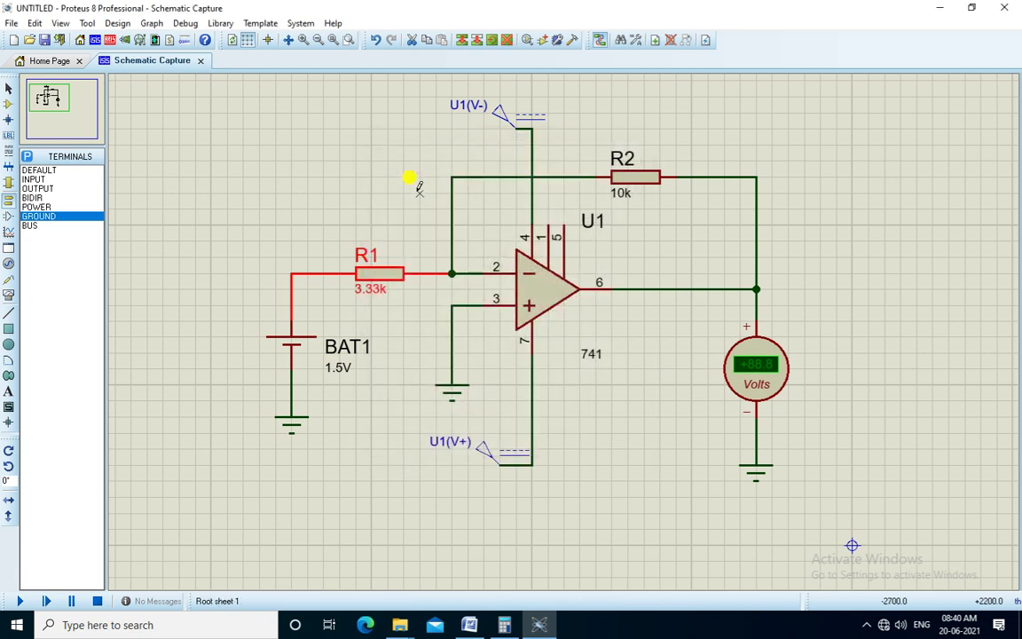
double_click(355, 255)
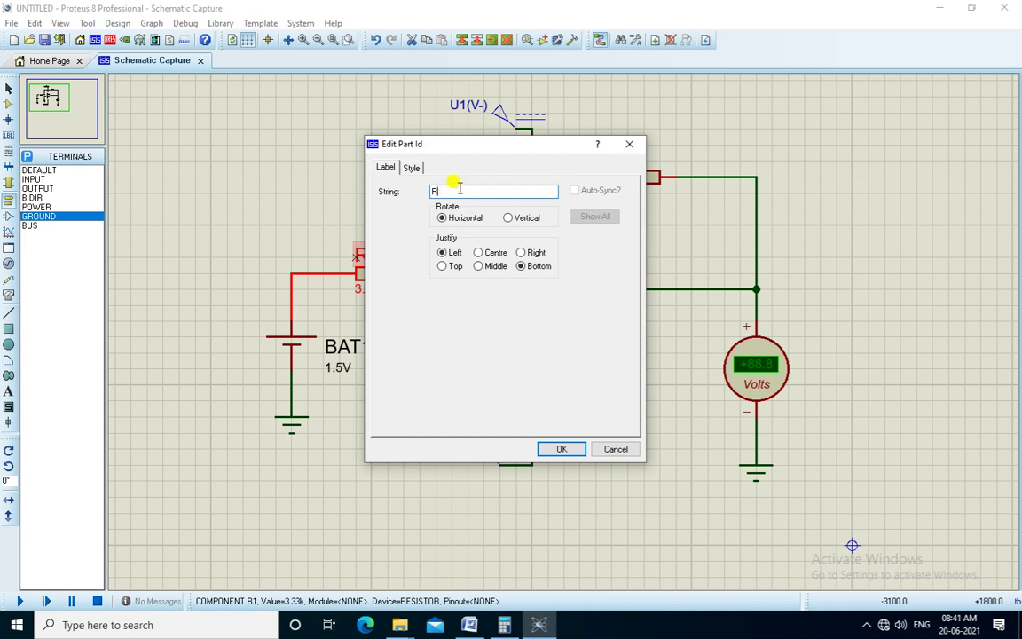
key(Return)
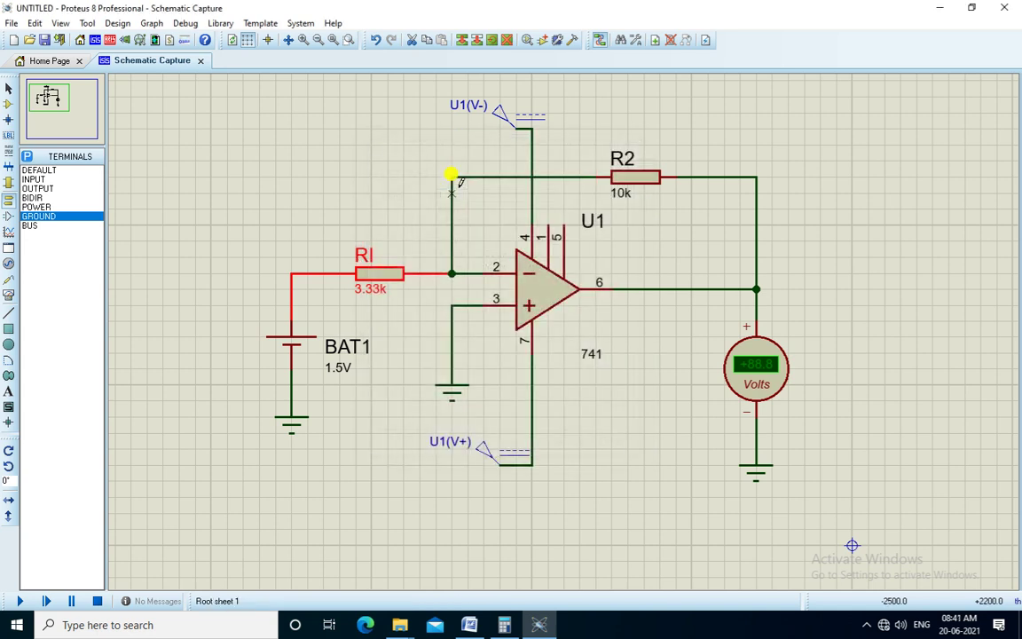
double_click(622, 158)
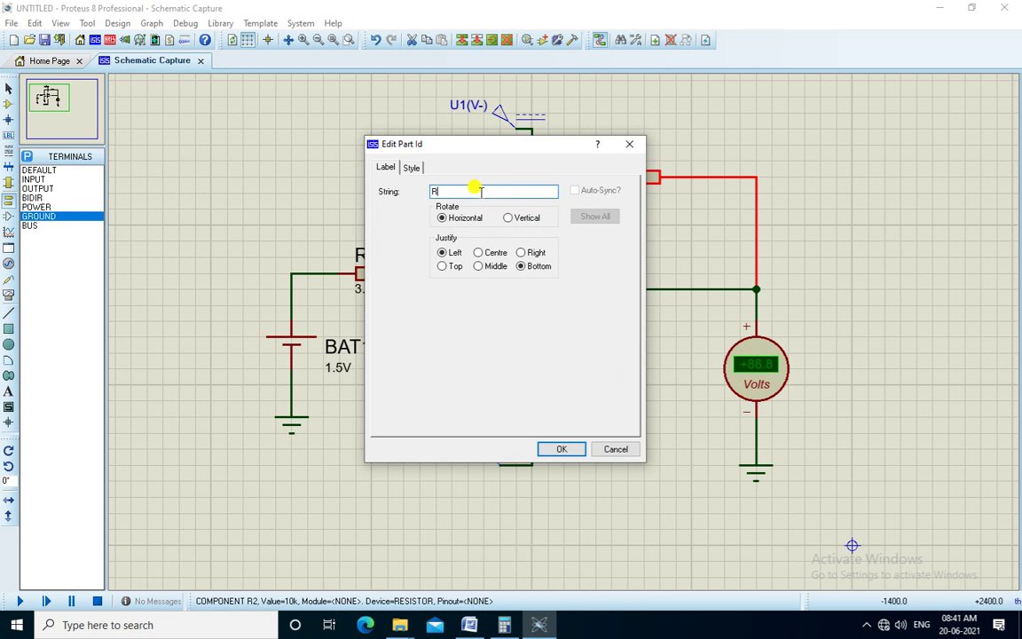
key(Return)
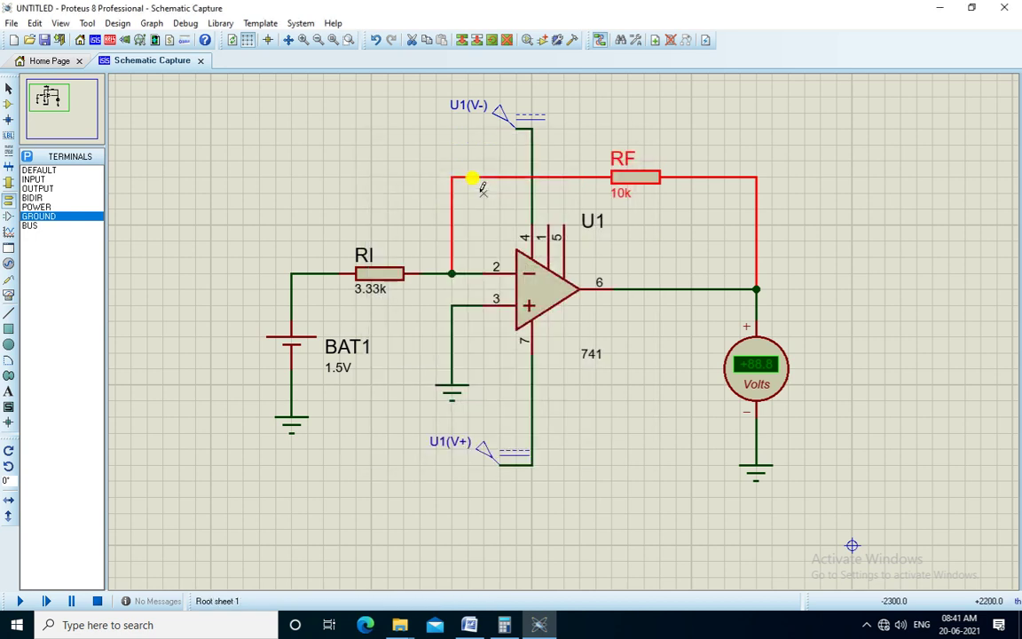
Step: Set the U1(V-) generator to -9 V and the U1(V+) generator to +9 V
double_click(509, 113)
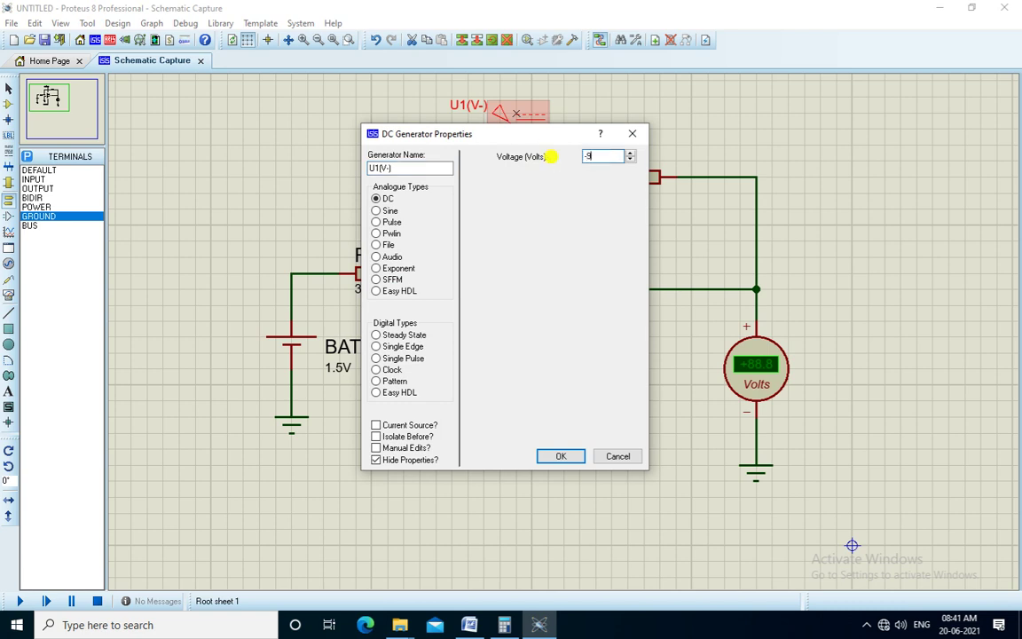
key(Return)
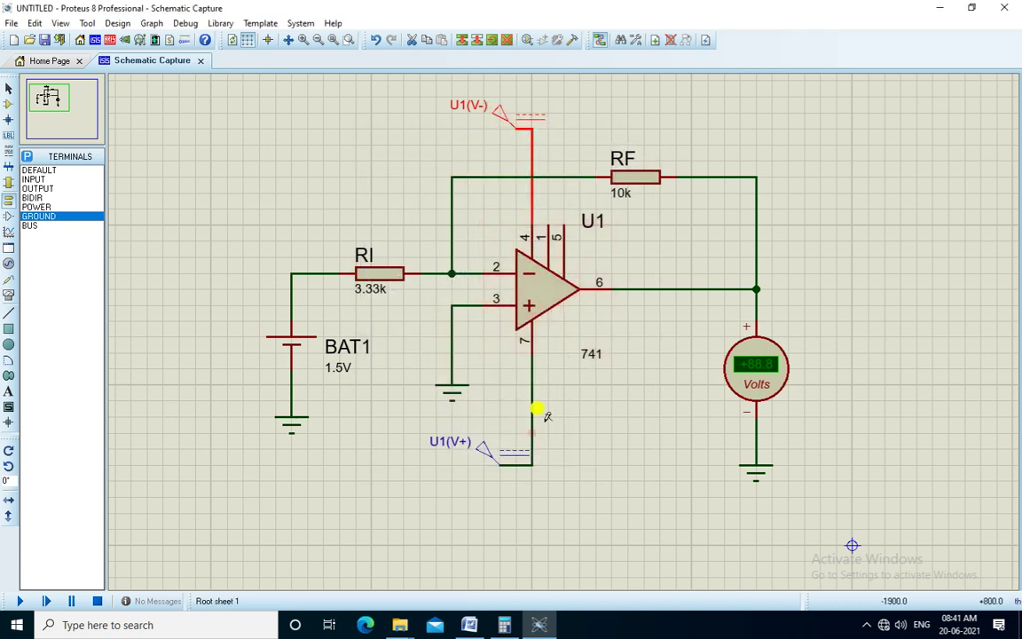
double_click(489, 450)
key(Tab)
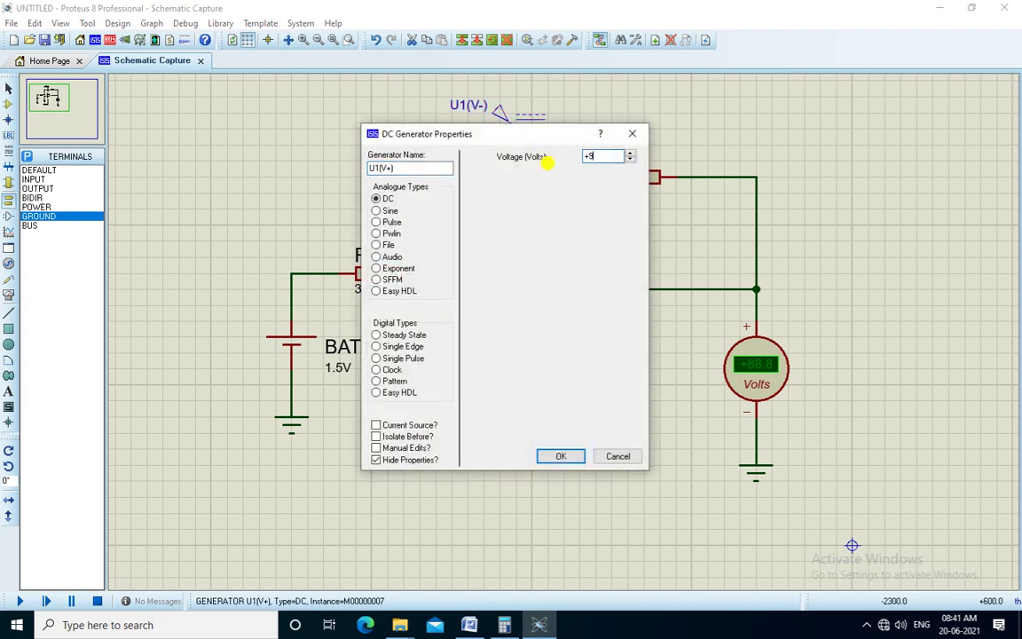
key(Return)
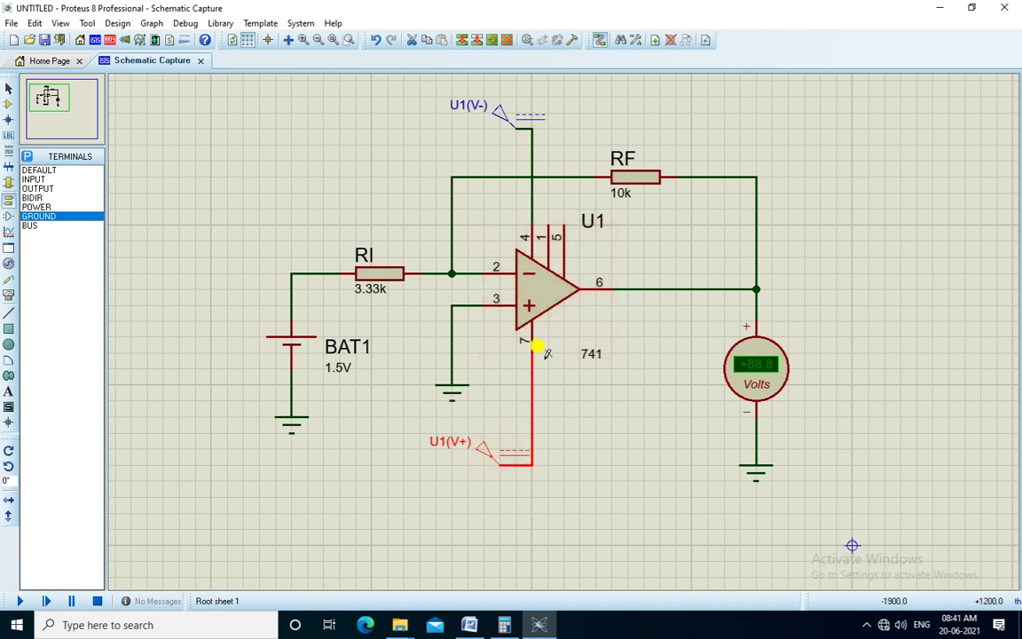
click(561, 379)
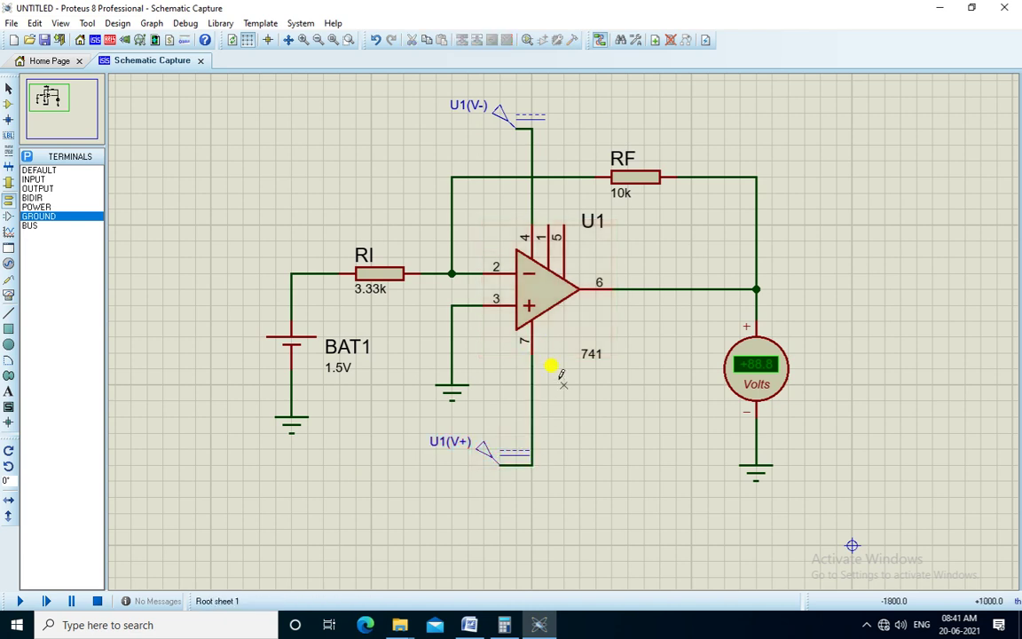
Step: Bring the Word observation table, with DC inputs 1, 1.5 and 2, into view
click(470, 625)
scroll(668, 347, down, 5)
scroll(668, 347, down, 3)
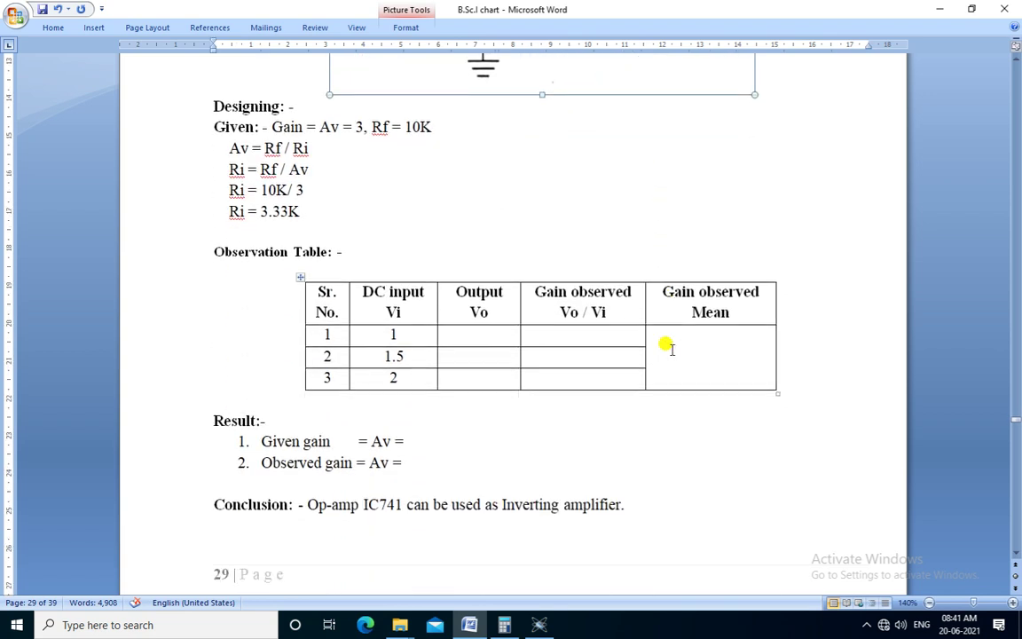
drag(321, 333, 388, 333)
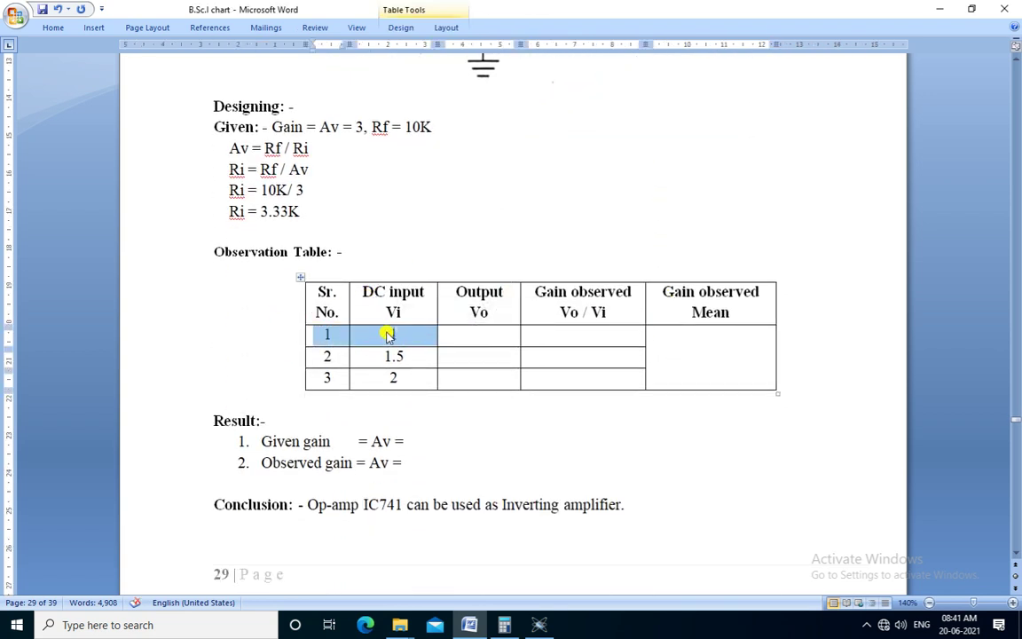
click(388, 333)
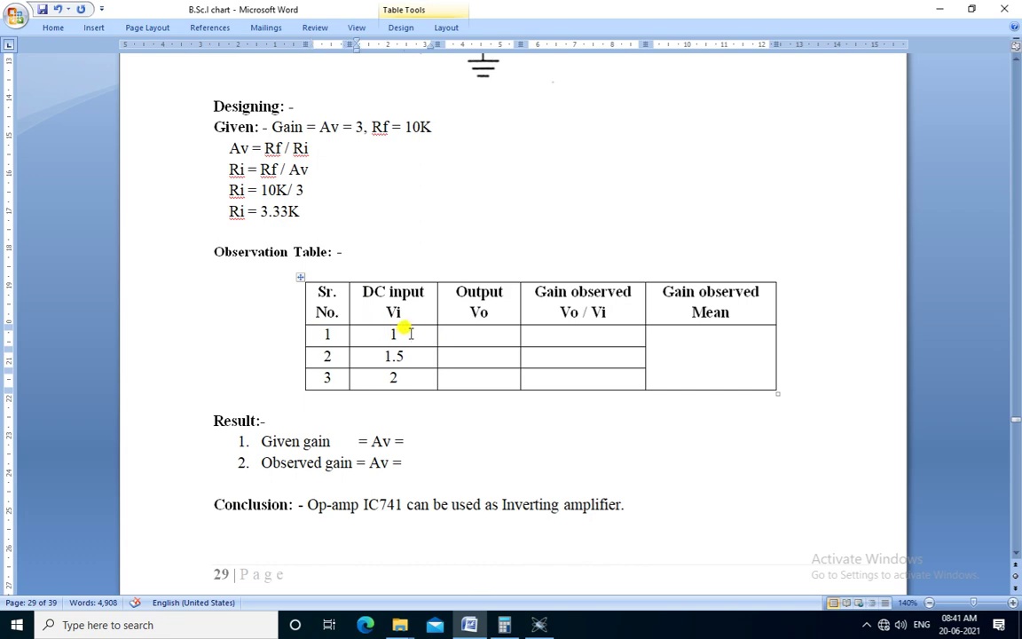
Step: Change BAT1 to 1V, relabel it VI, and run the simulation, reading -2.90 V
click(540, 625)
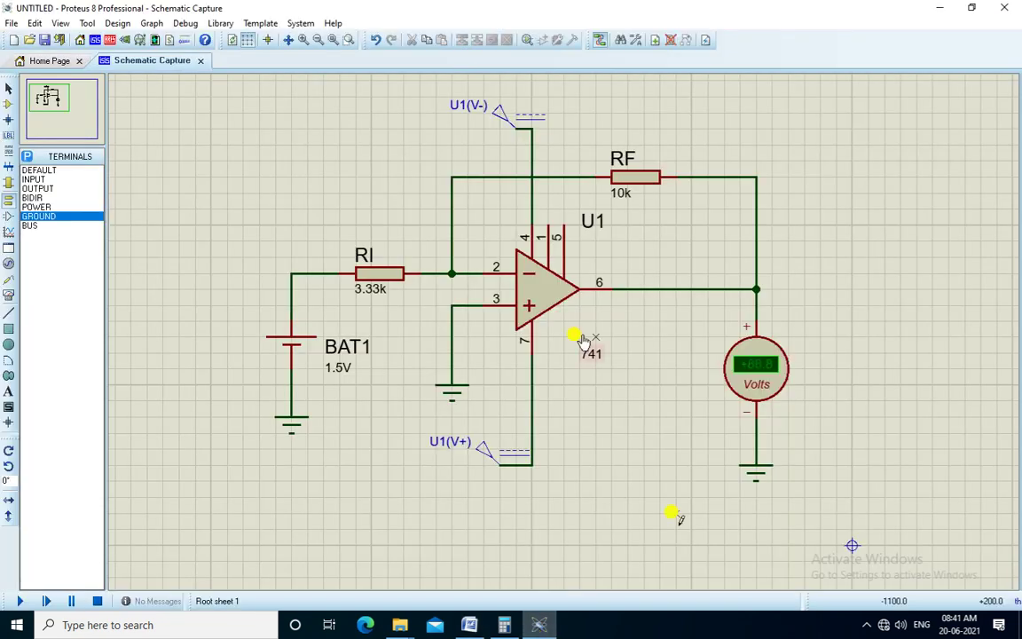
double_click(338, 364)
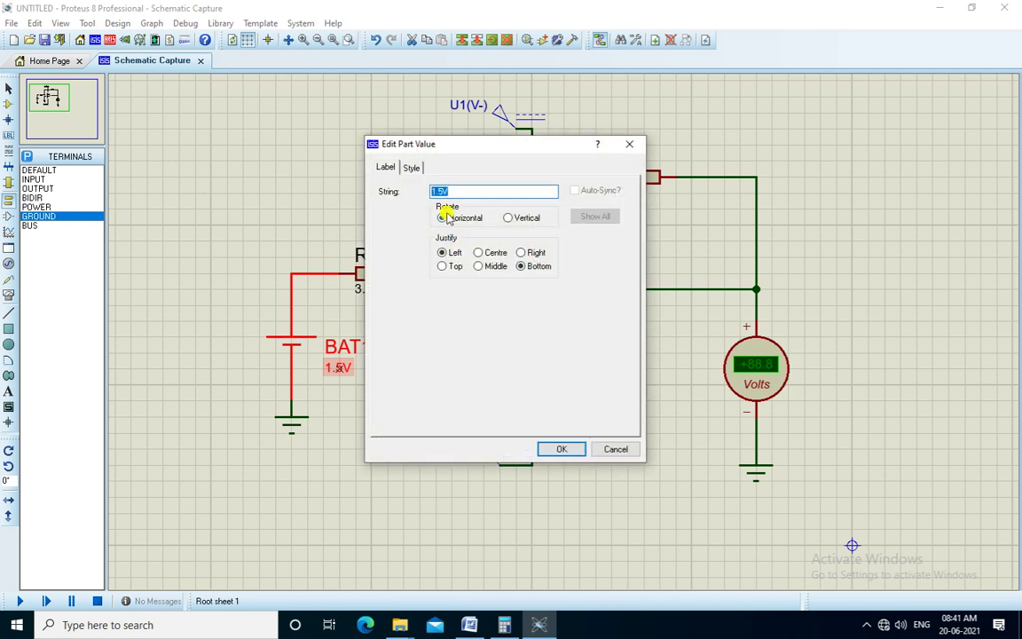
text(1V)
key(Return)
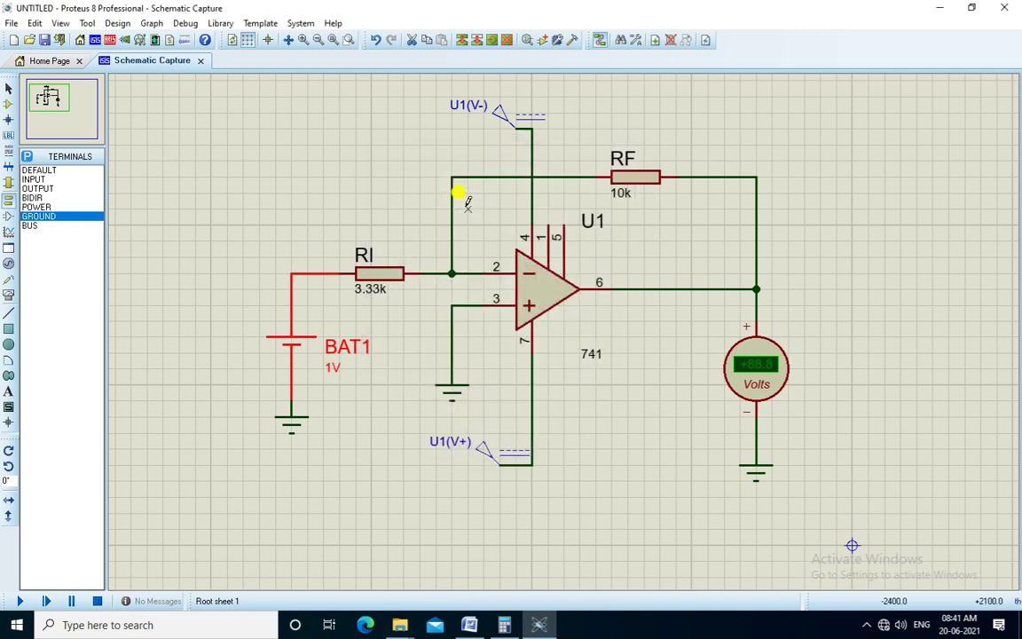
double_click(340, 344)
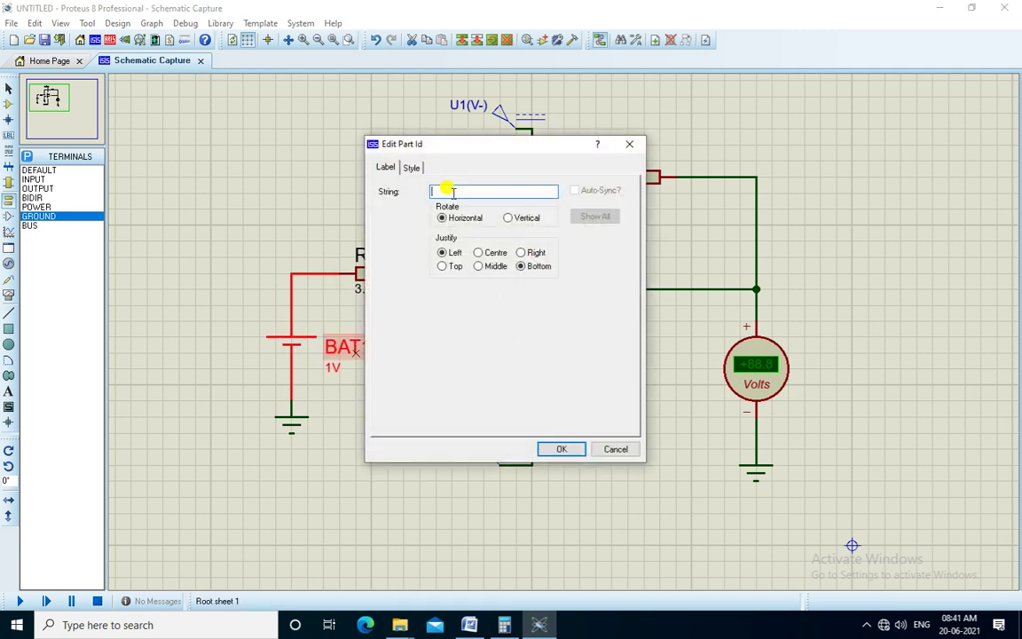
text(VI)
key(Return)
click(383, 327)
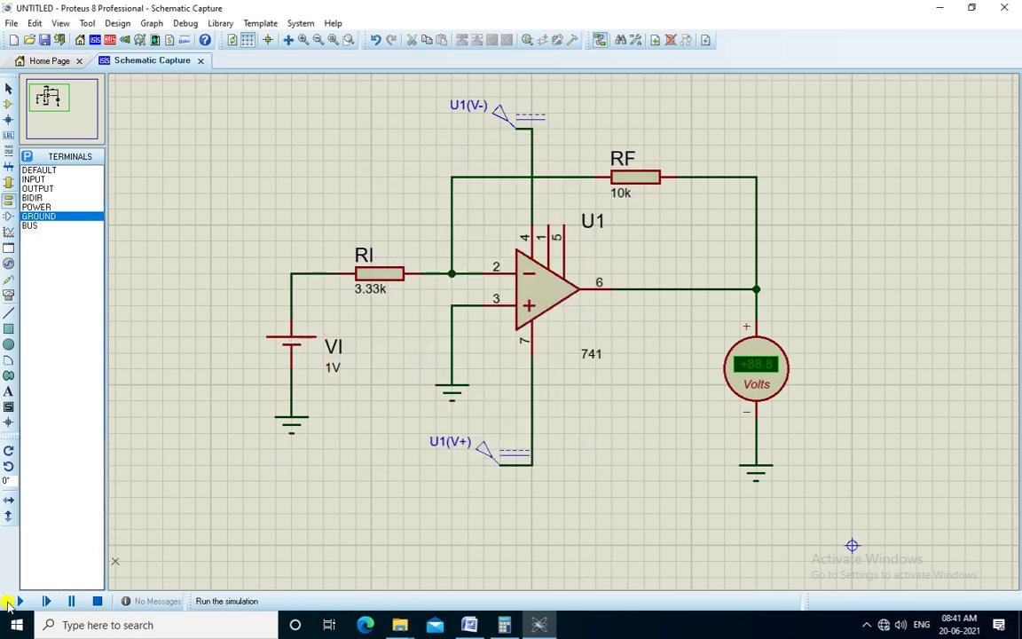
click(17, 602)
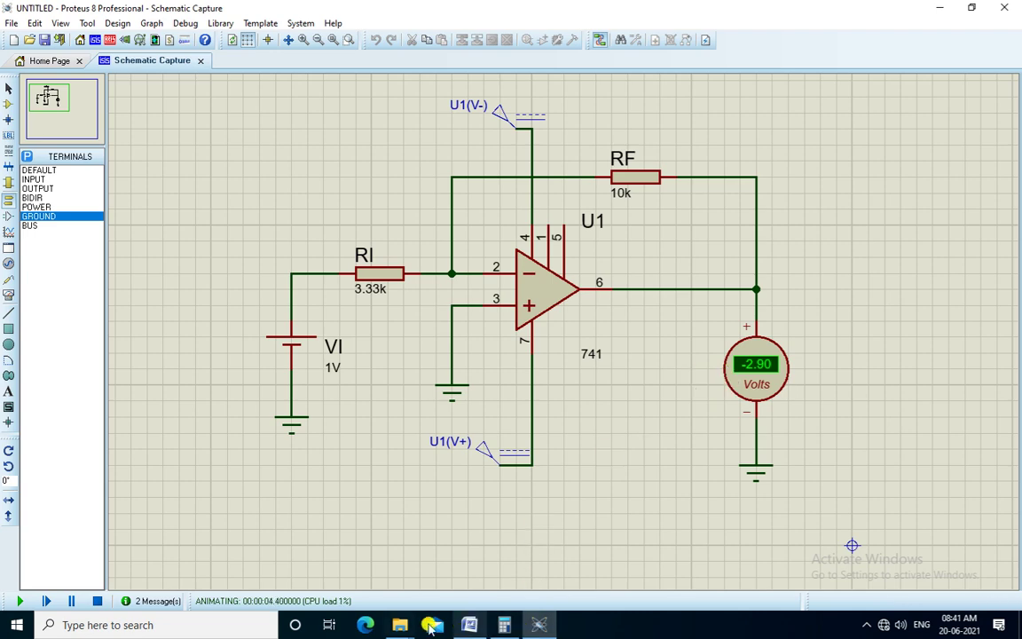
Step: Enter -2.9 in row 1's Output Vo cell for the 1 V input
click(100, 601)
key(alt+Tab)
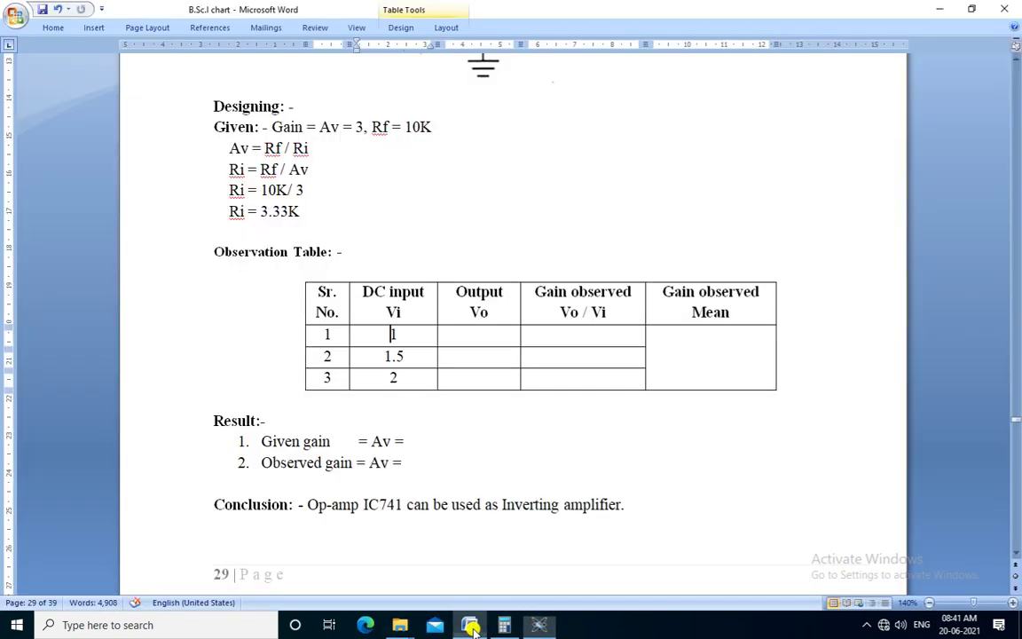
click(461, 334)
text(-2.9)
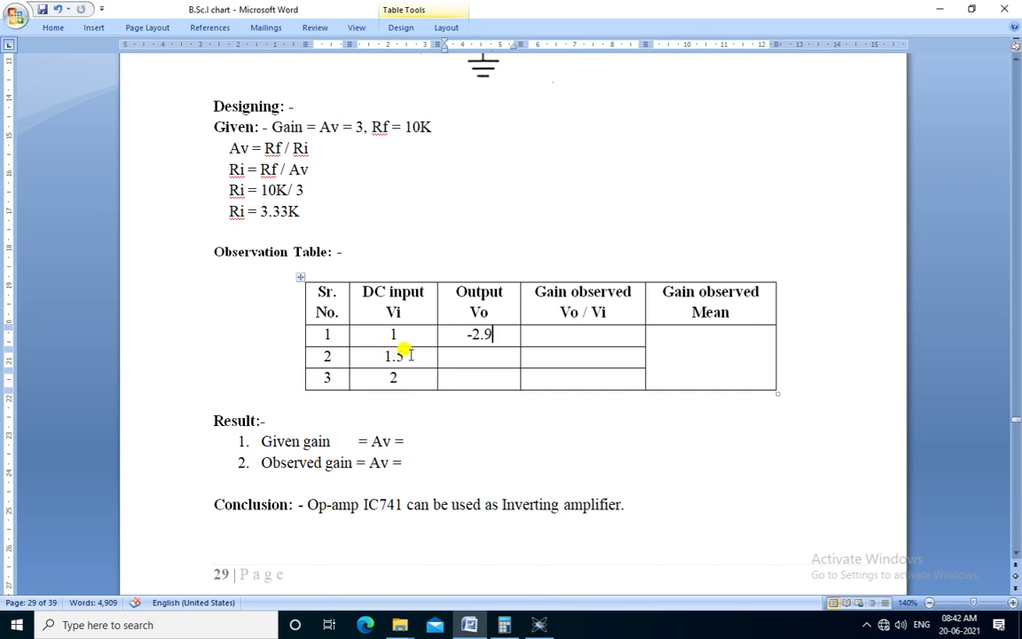
Step: Change the VI battery to 1.5V and run the simulation, reading -4.40 V
click(539, 625)
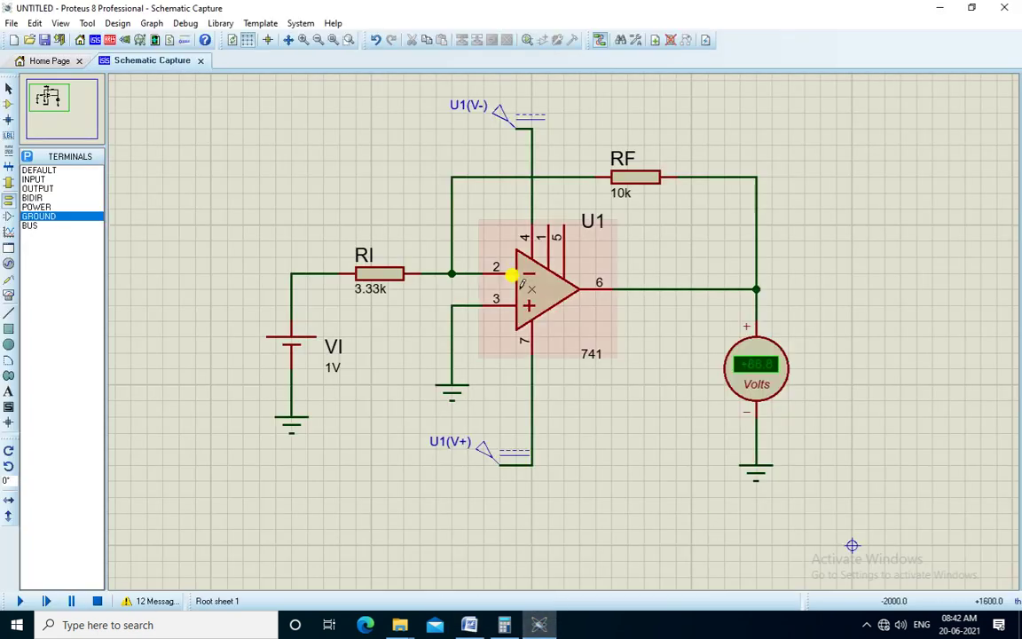
double_click(333, 368)
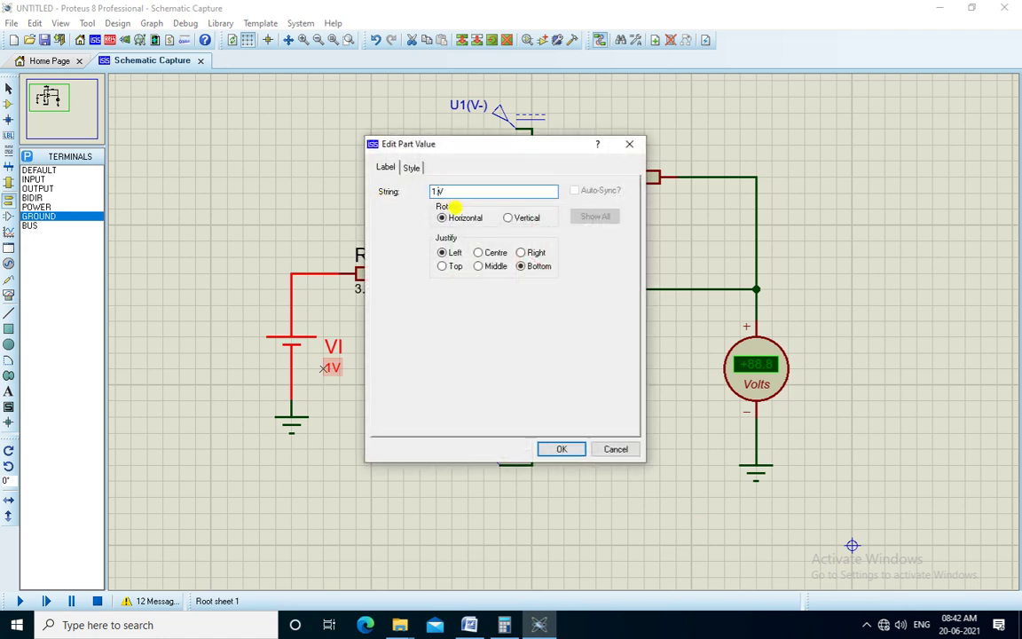
key(Return)
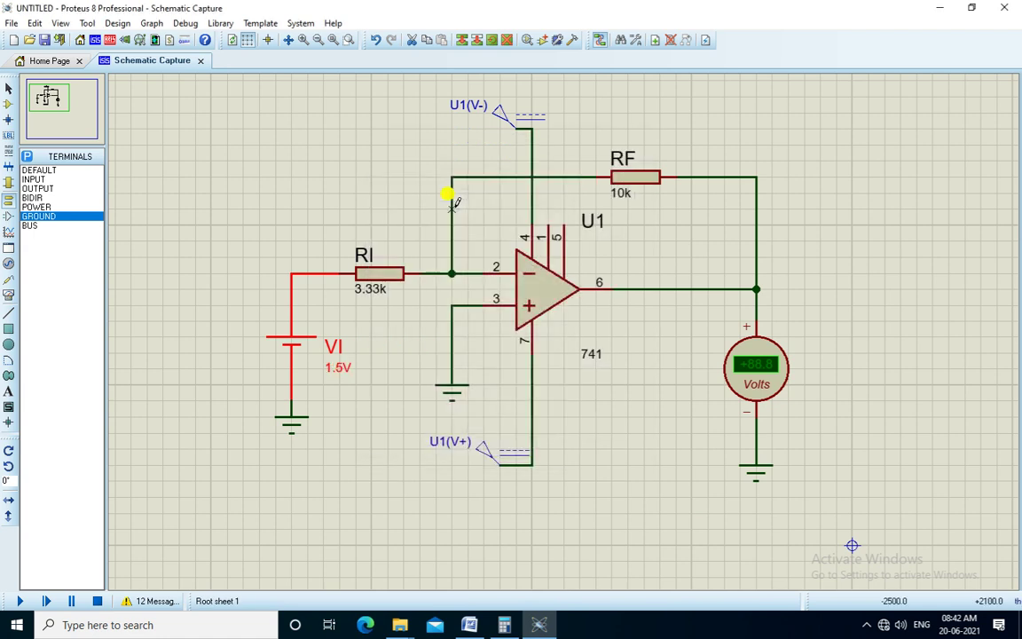
click(20, 601)
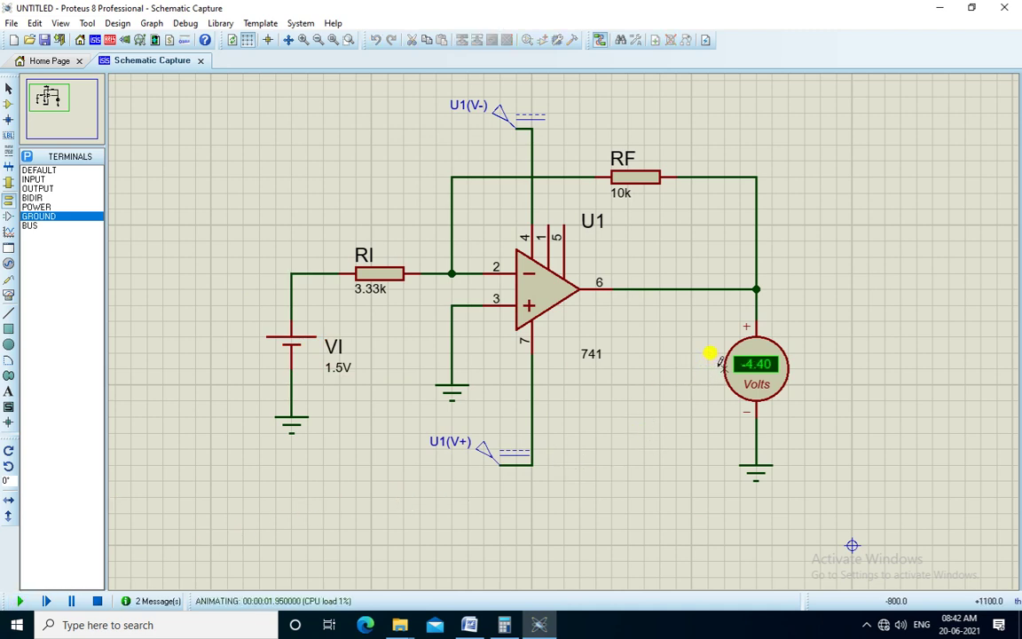
Step: Stop the simulation and enter -4.4 in row 2's Output Vo cell
click(96, 601)
key(alt+Tab)
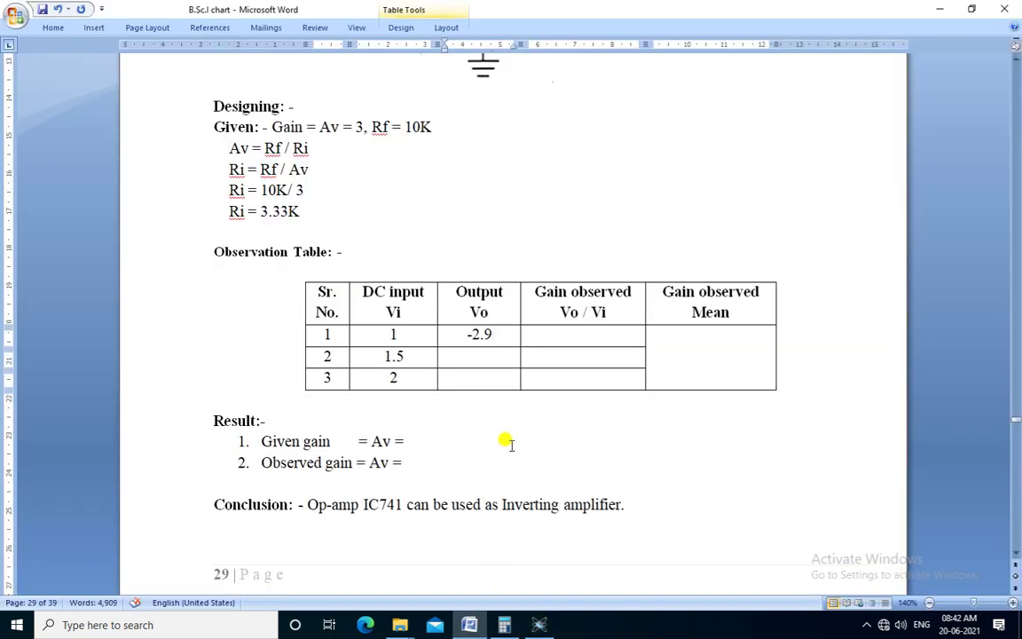
click(481, 357)
text(-4.4)
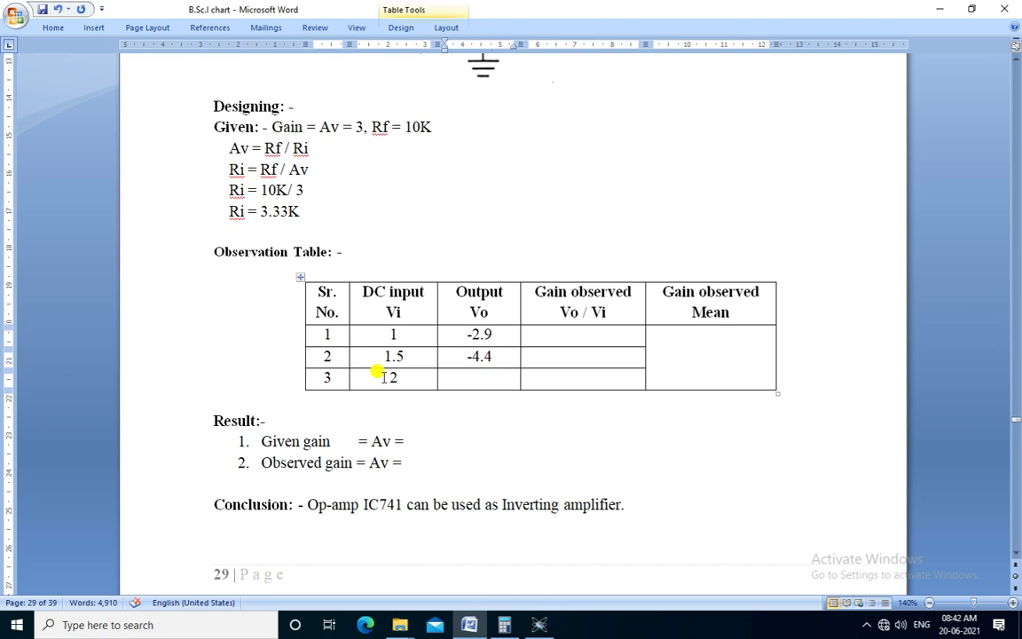
Step: Set input battery VI to 2V and run the simulation, which reads -5.90 V at the output
key(alt+Tab)
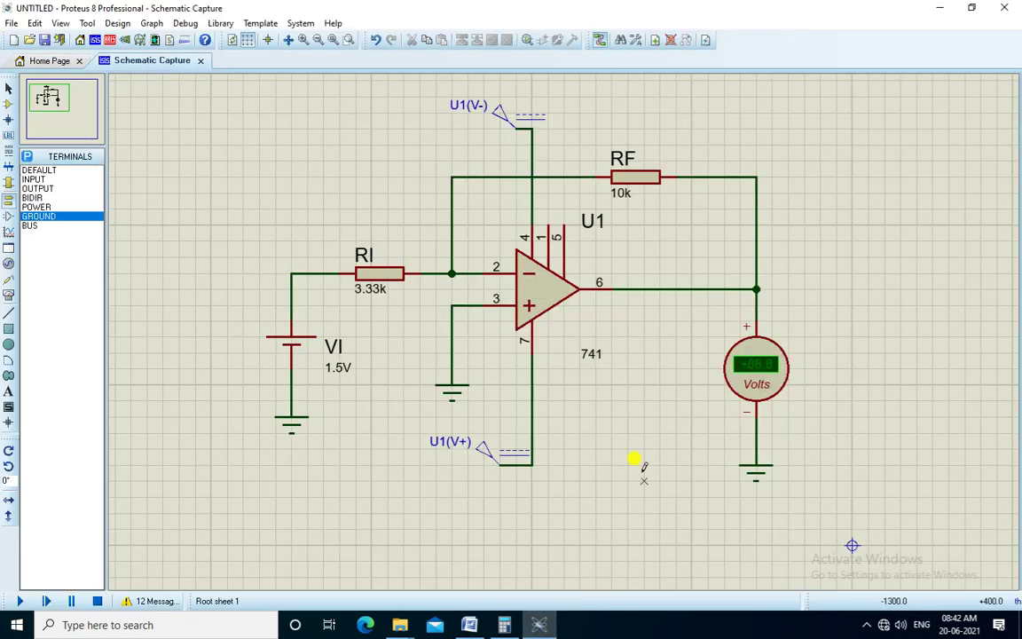
double_click(345, 374)
click(444, 192)
key(Return)
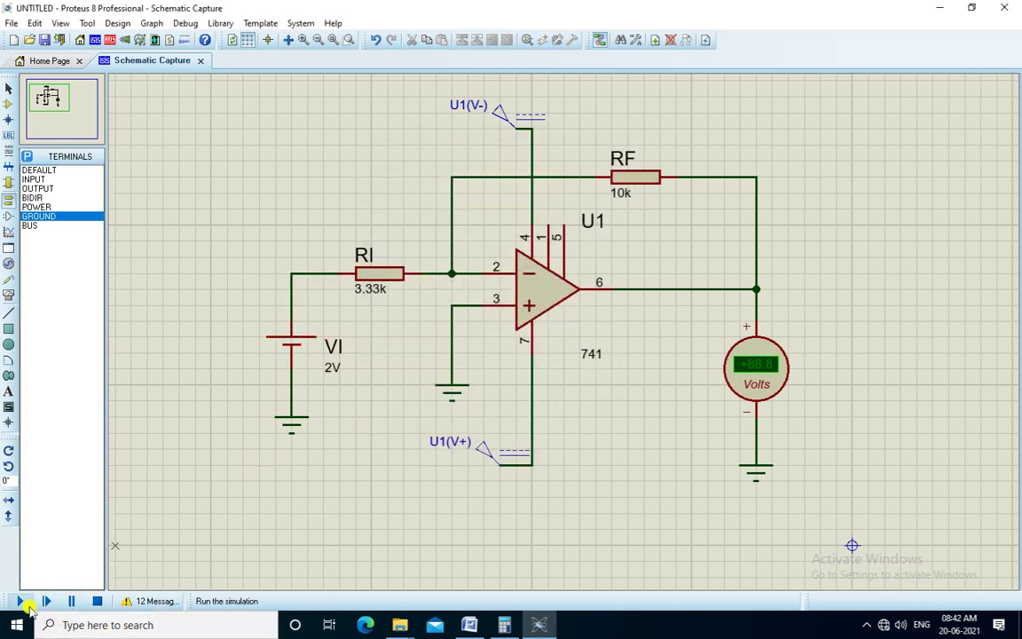
click(19, 601)
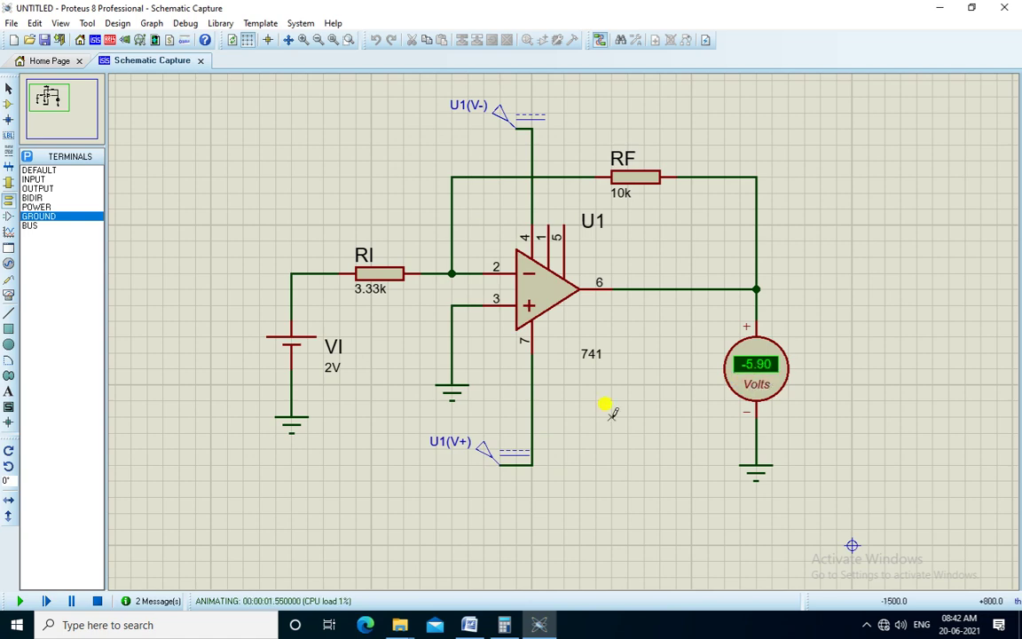
click(97, 601)
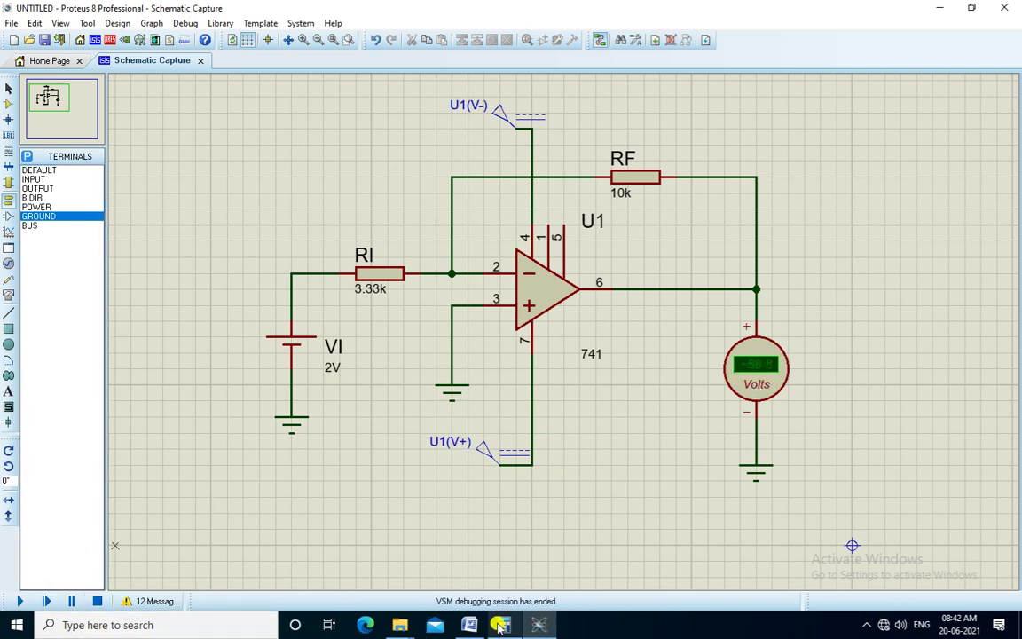
Step: Enter -5.9 in row 3's Output Vo cell for the 2 V input
click(465, 627)
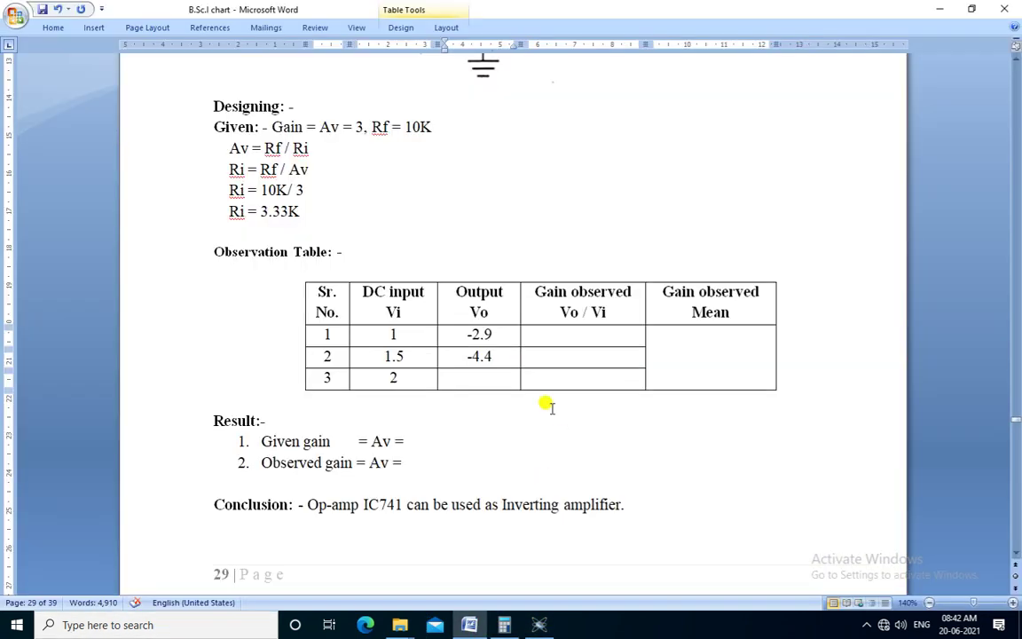
click(479, 376)
text(-5.9)
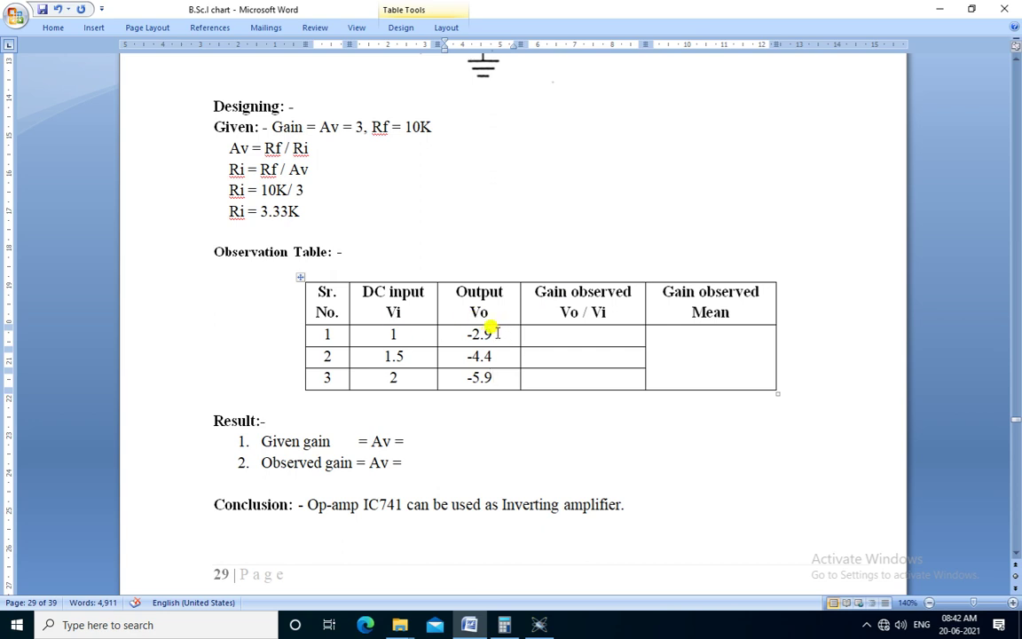
Step: Enter -2.9 as row 1's observed gain, from output -2.9 and input 1
drag(493, 333, 462, 333)
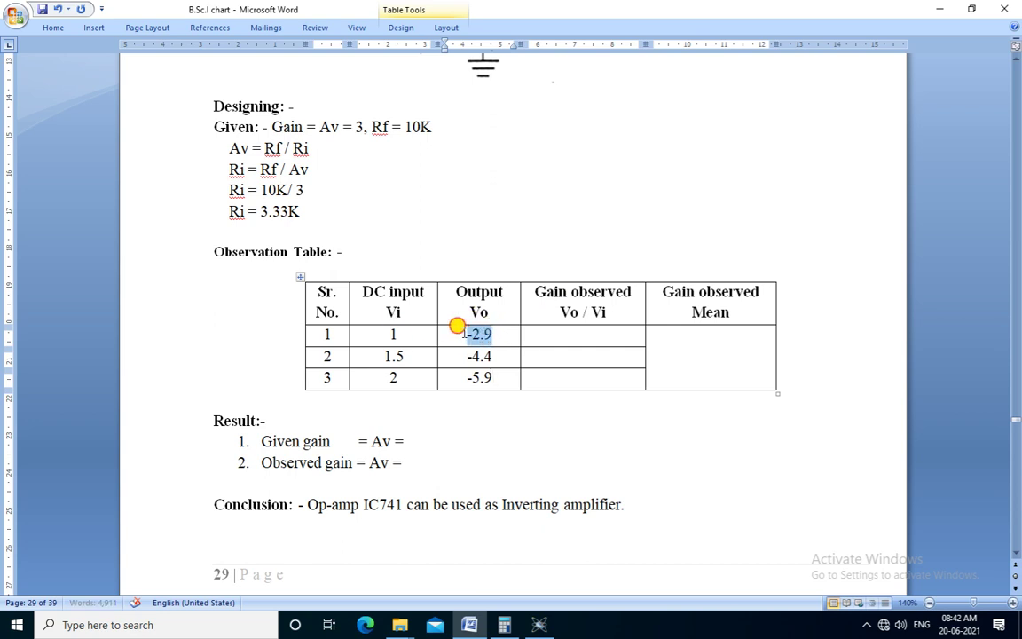
double_click(392, 332)
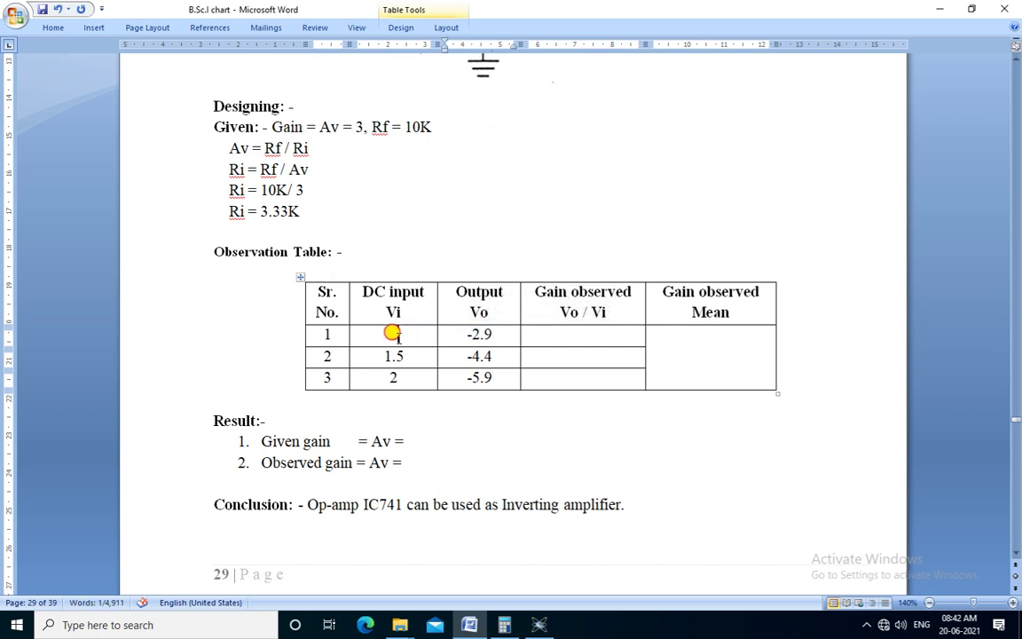
click(588, 335)
text(-2.9)
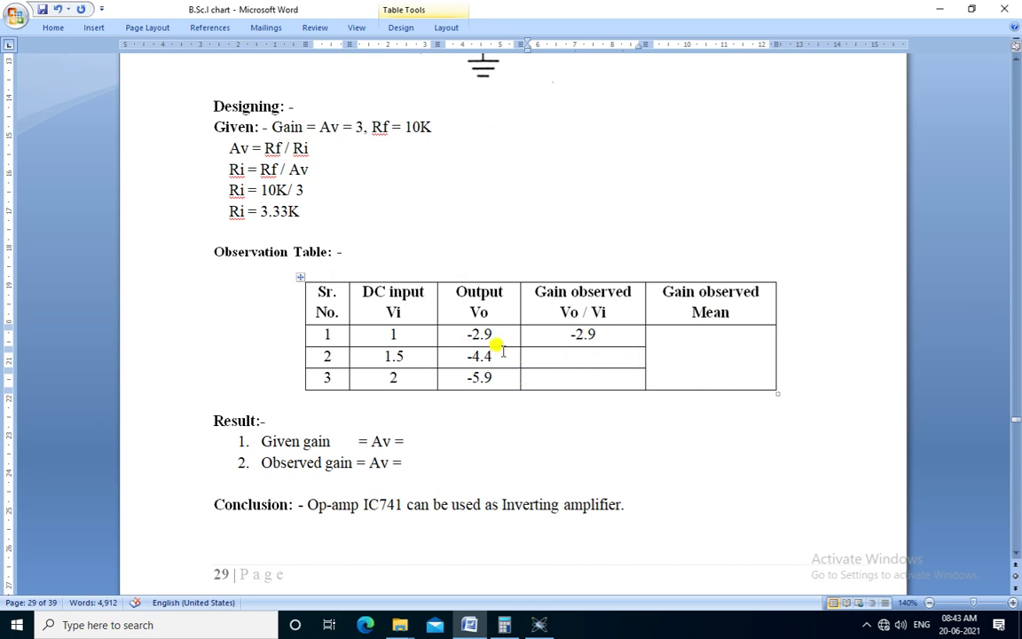
Step: Work out row 2's gain from -4.4 and 1.5 in Calculator and enter -2.9
drag(500, 355, 467, 356)
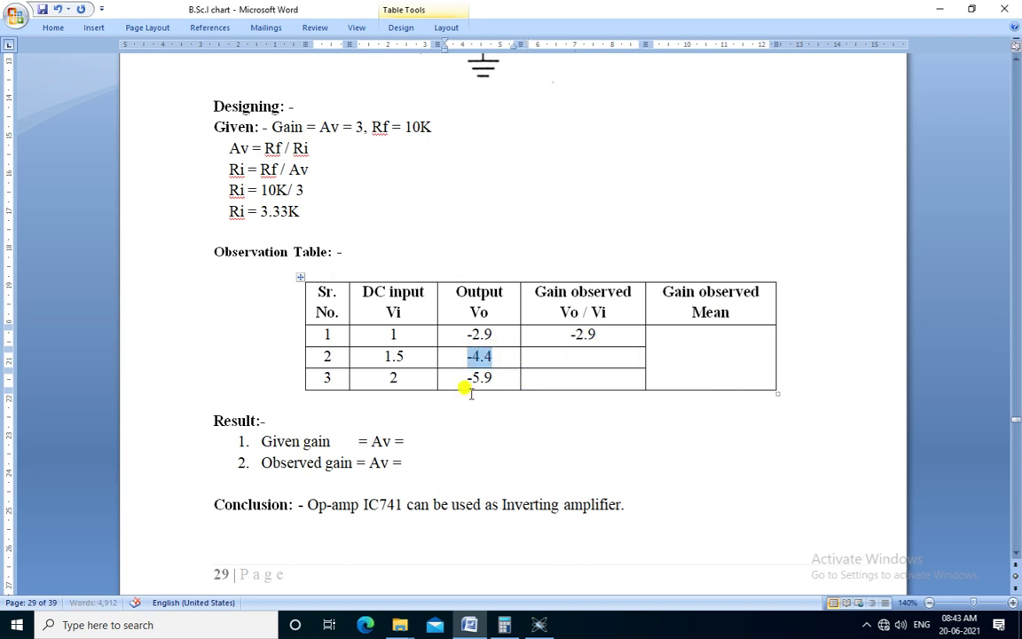
drag(401, 355, 371, 353)
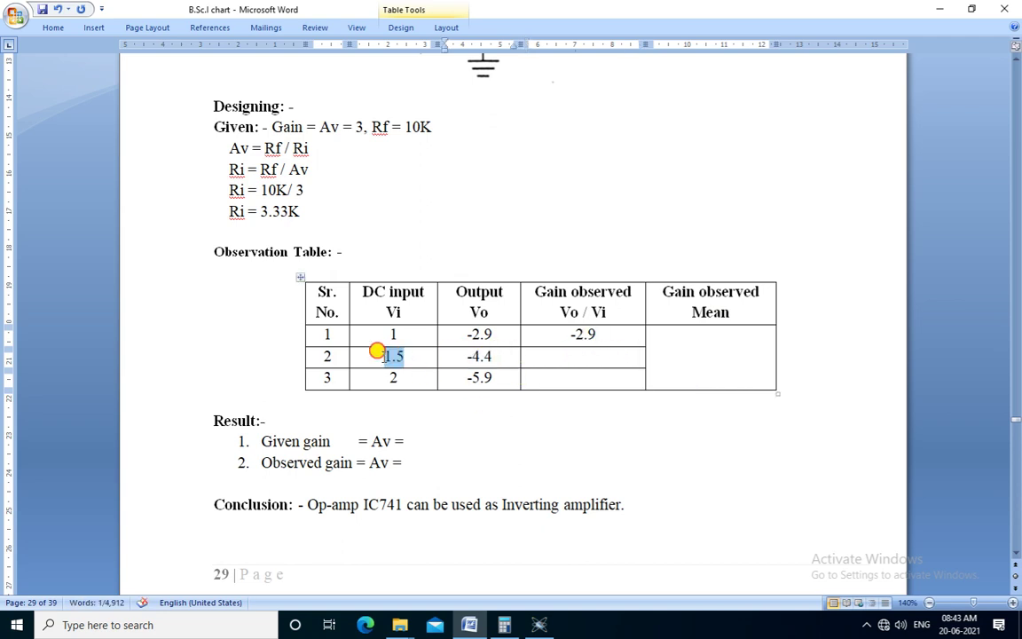
click(504, 625)
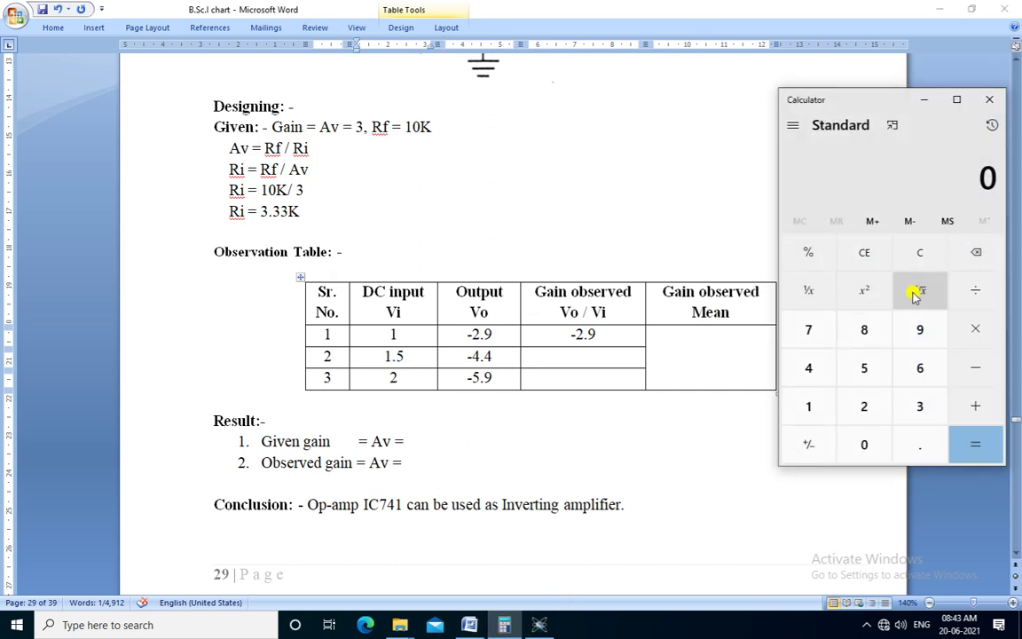
text(4.4 - )
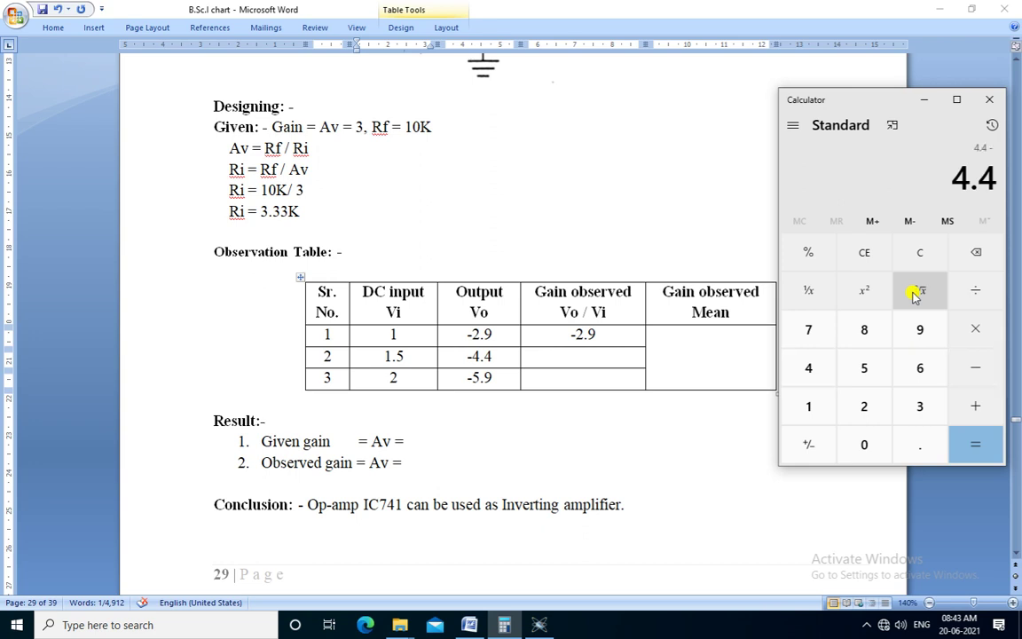
text(1.5)
key(Return)
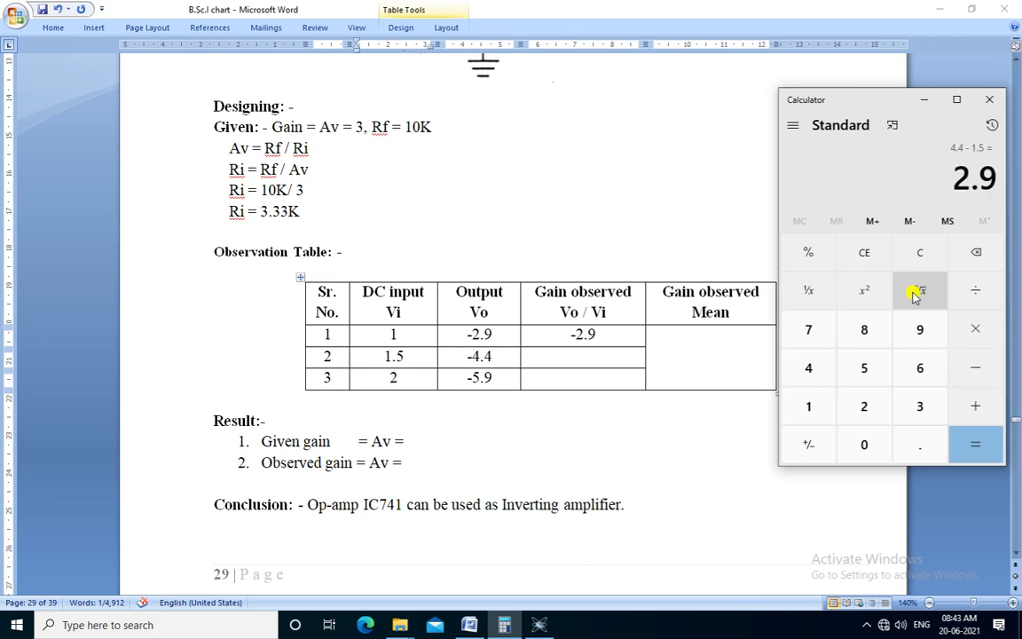
click(586, 356)
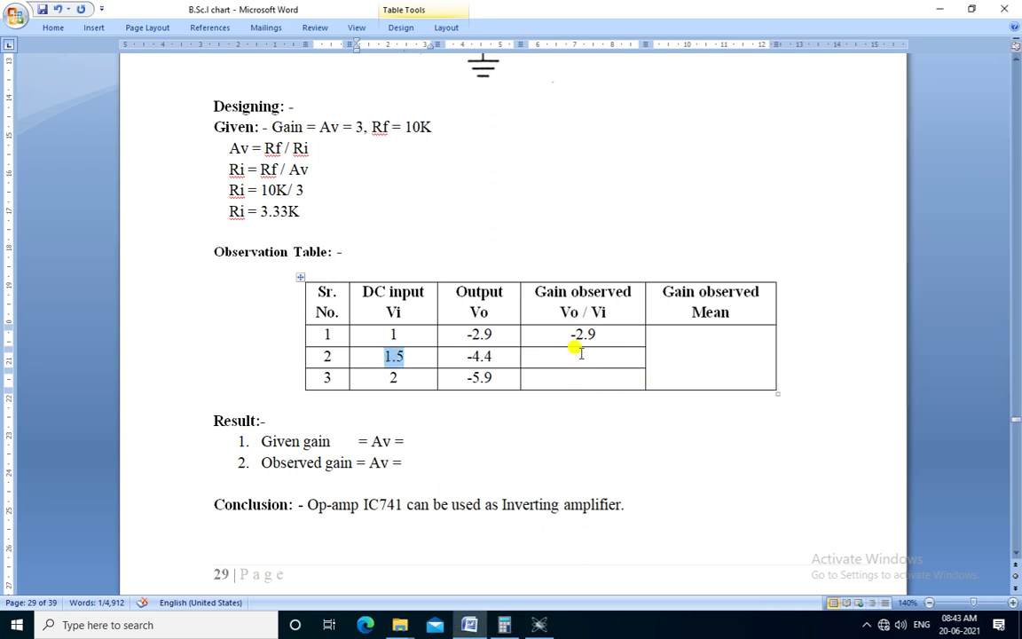
click(585, 356)
key(BackSpace)
text(-2.9)
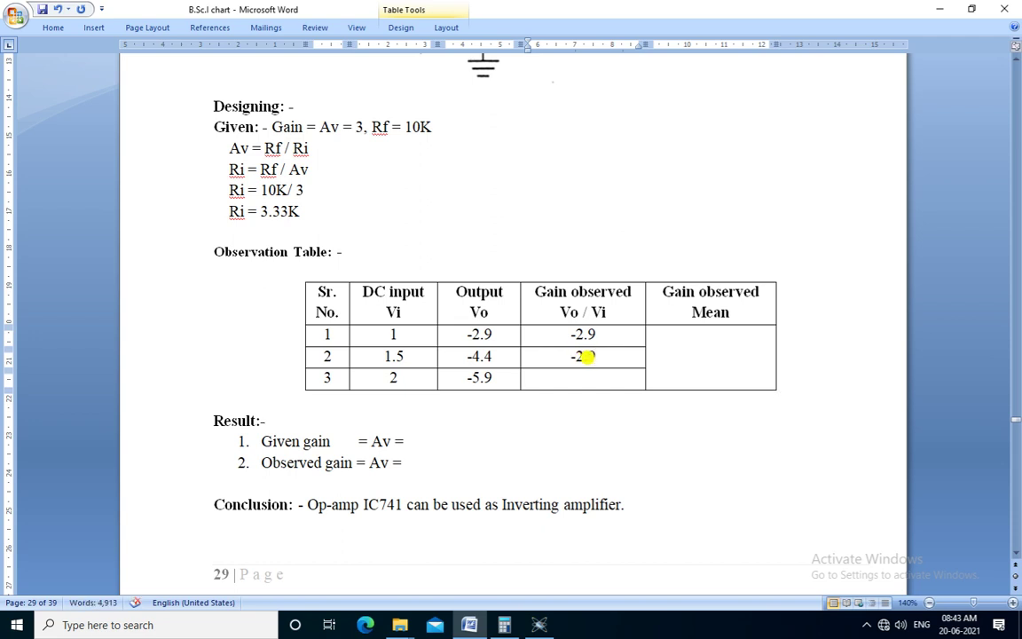
Step: Calculate 5.9 ÷ 2 in Calculator and enter -2.95 as row 3's observed gain
drag(495, 379, 466, 378)
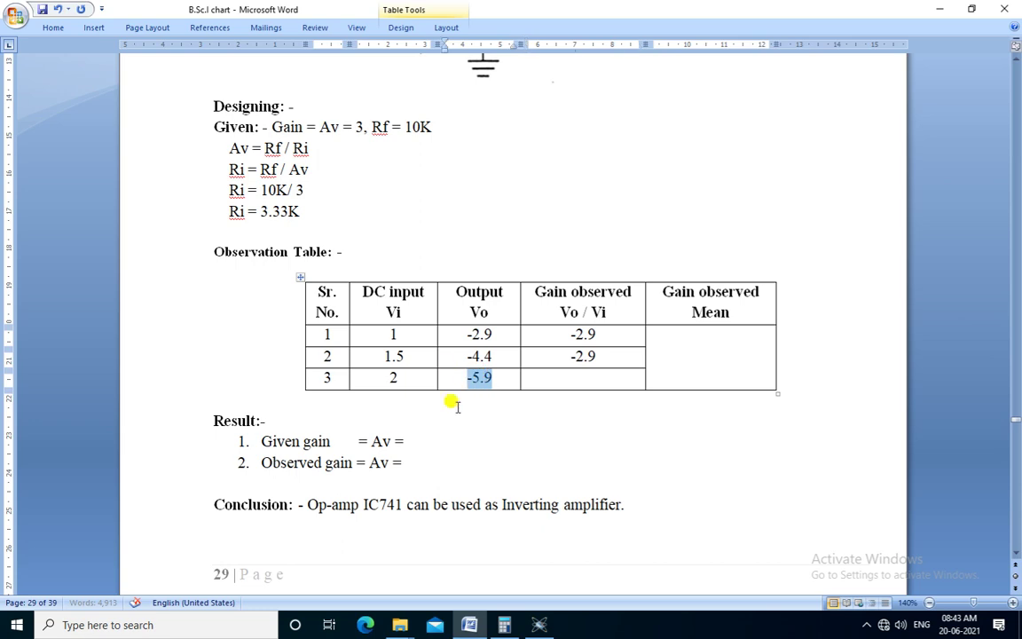
double_click(393, 378)
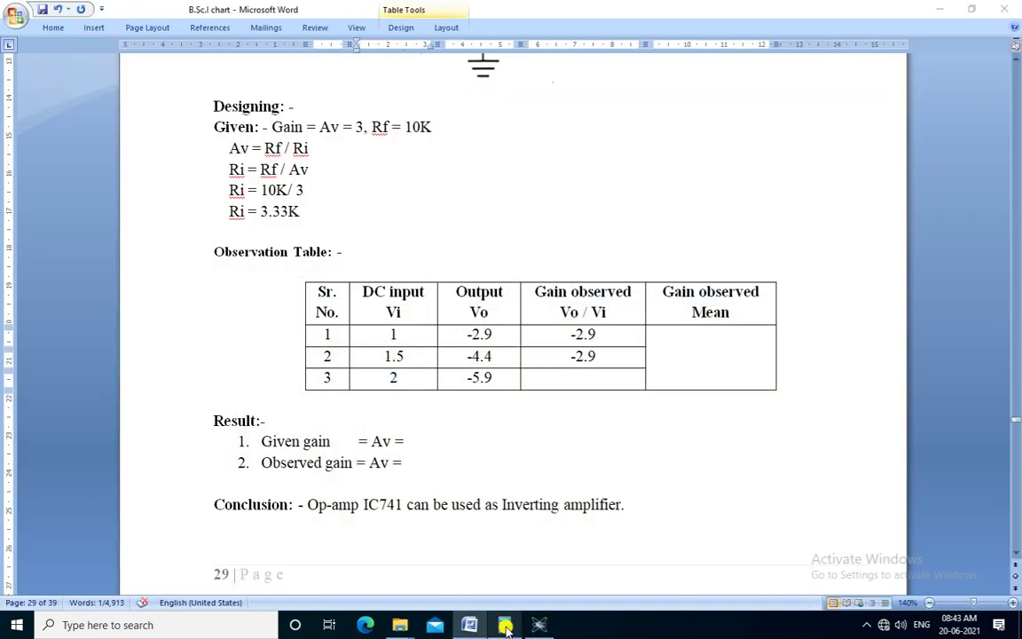
click(504, 626)
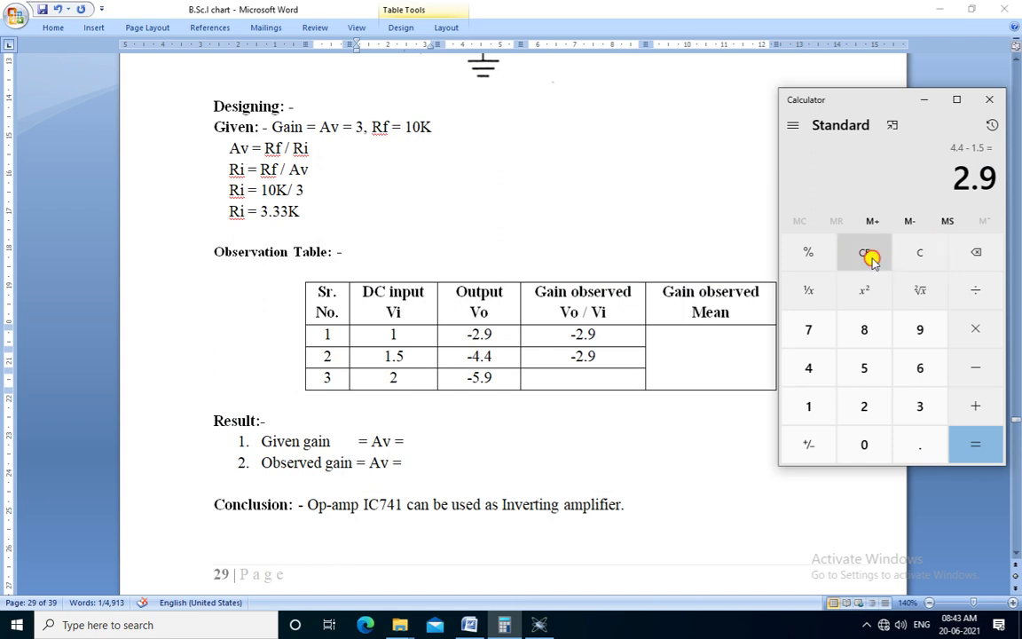
click(918, 253)
text(5.9)
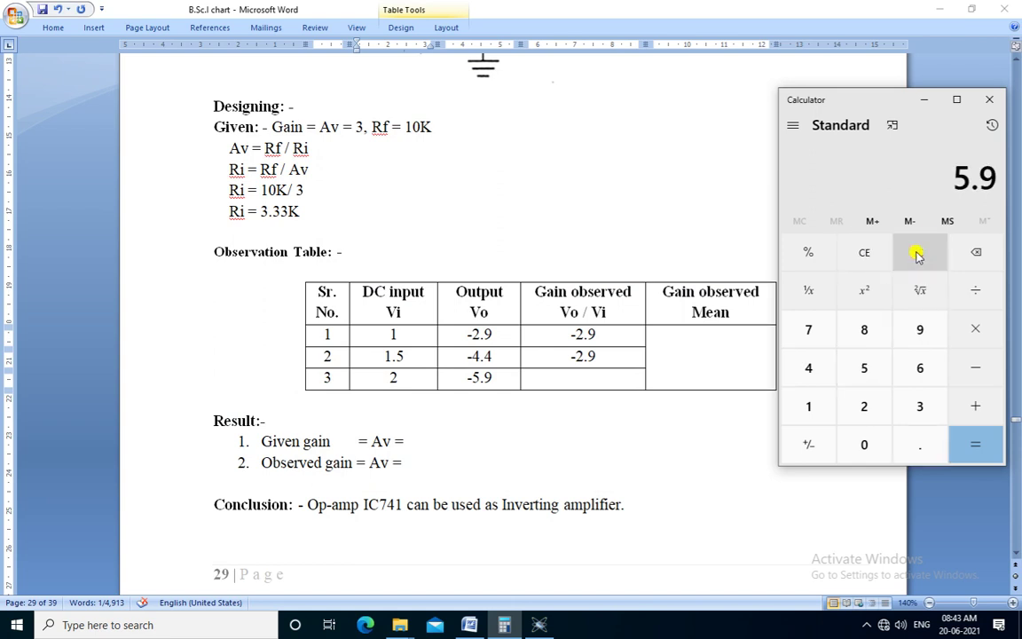
text( ÷ 2)
key(Return)
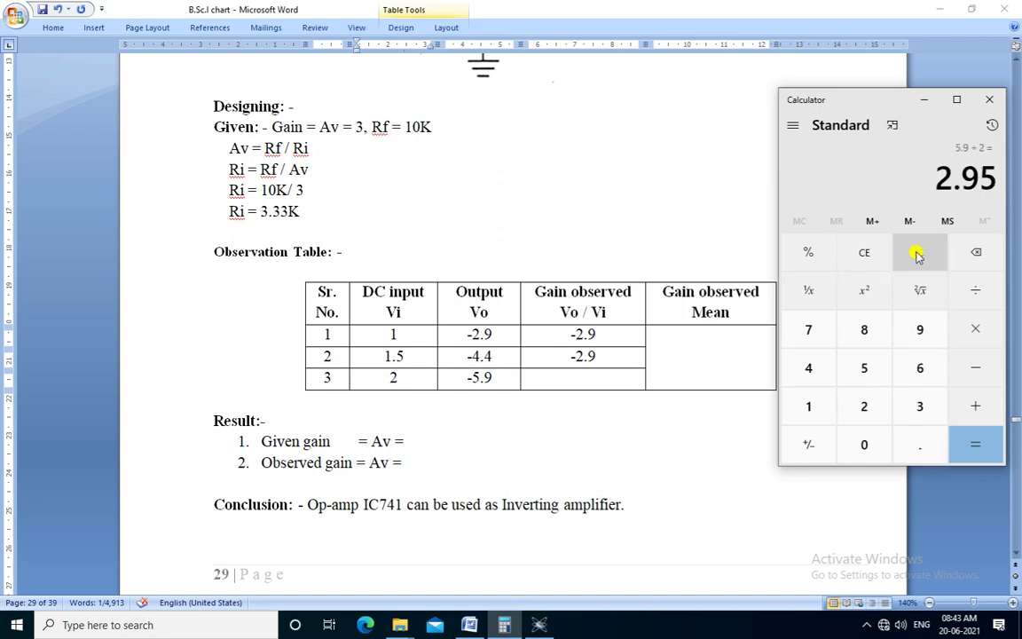
click(574, 375)
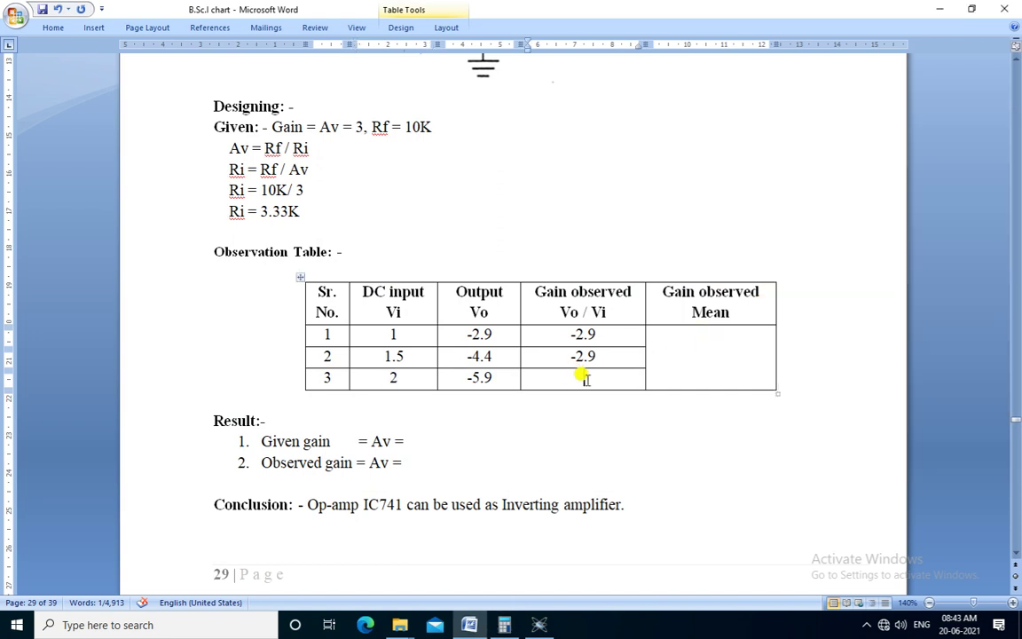
text(-2.95)
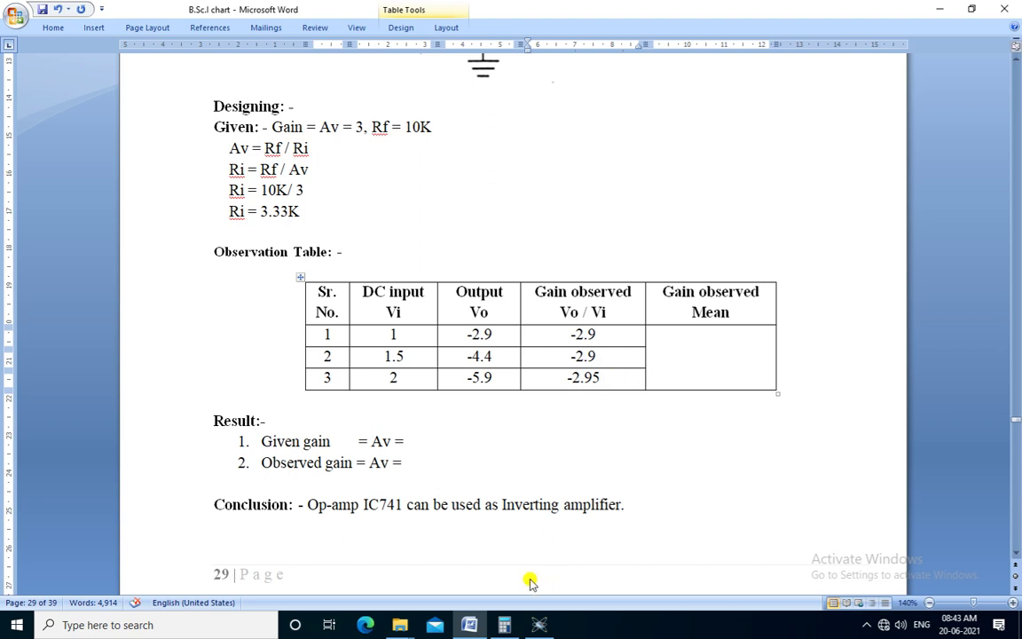
Step: Average 2.9, 2.9 and 2.95 to 2.9167 in Calculator and enter 2.91 as the Mean
click(504, 624)
click(914, 252)
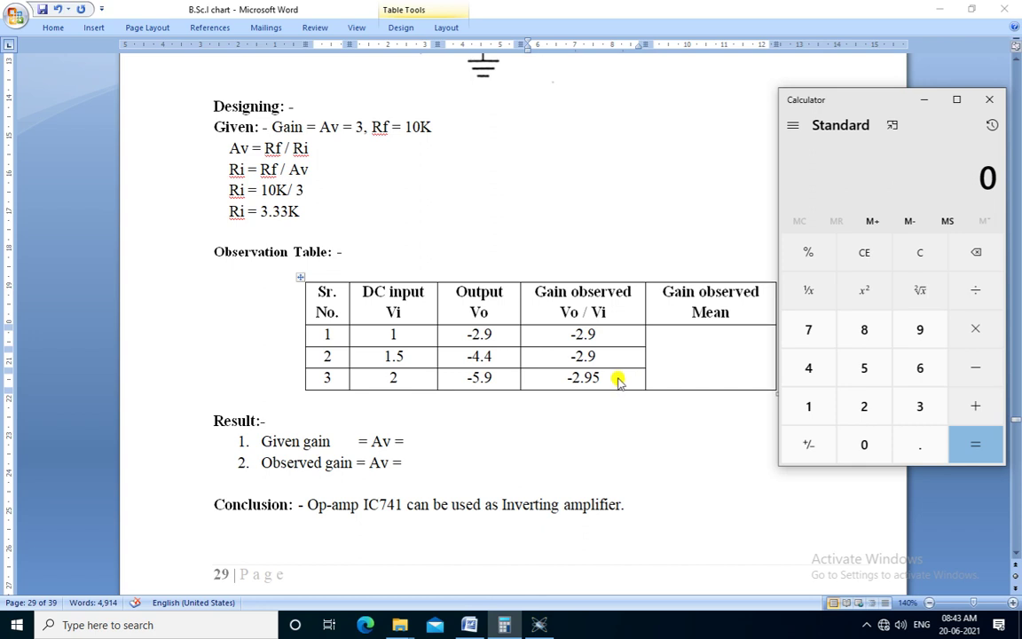
text(29)
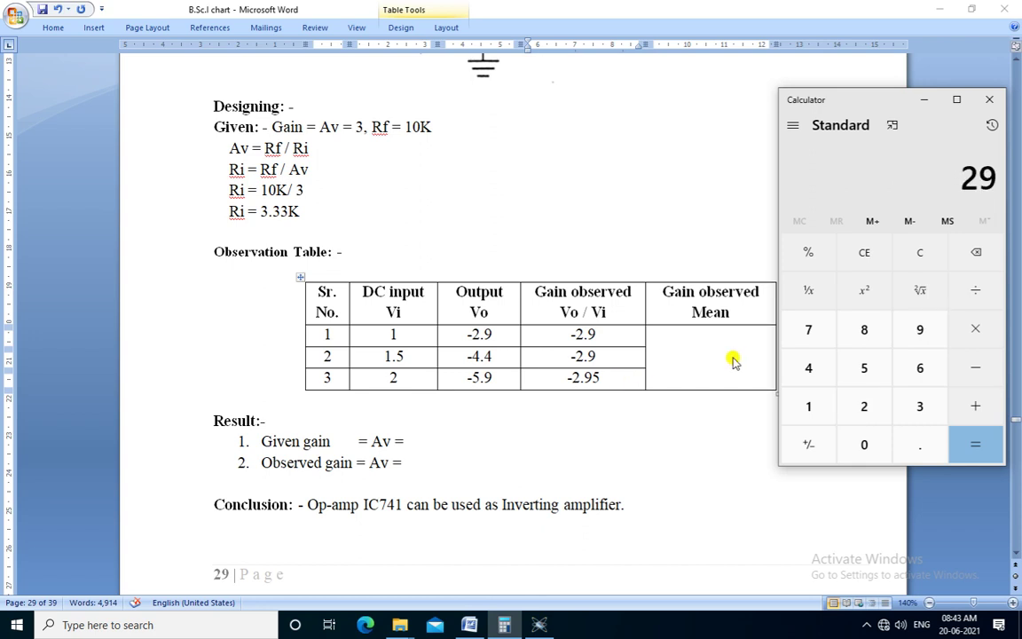
key(BackSpace)
text(.92.9)
key(plus)
text(2.95)
key(Return)
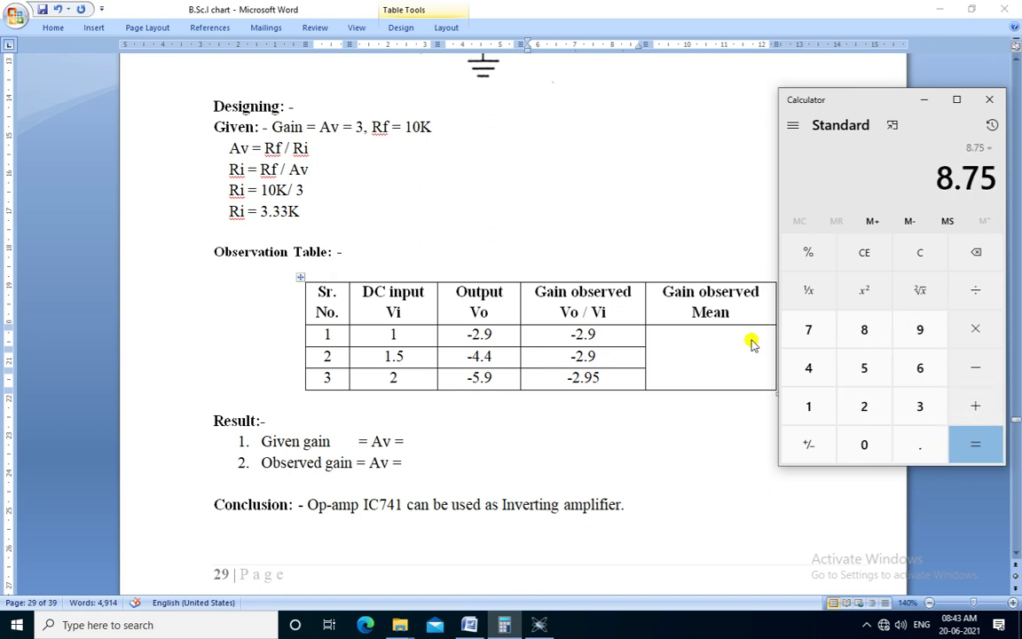
text(3)
key(Return)
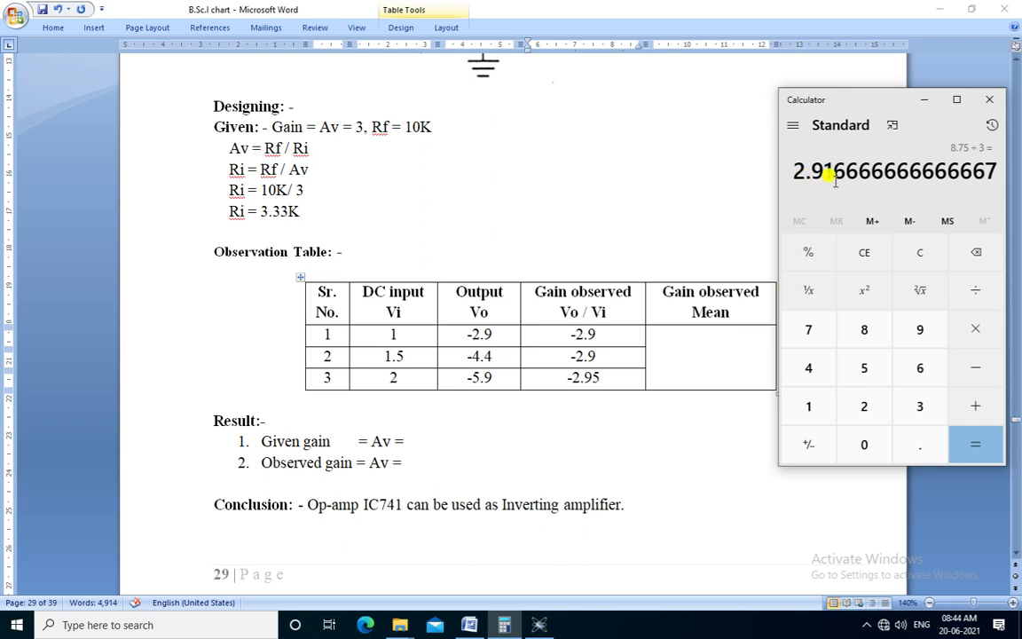
click(707, 338)
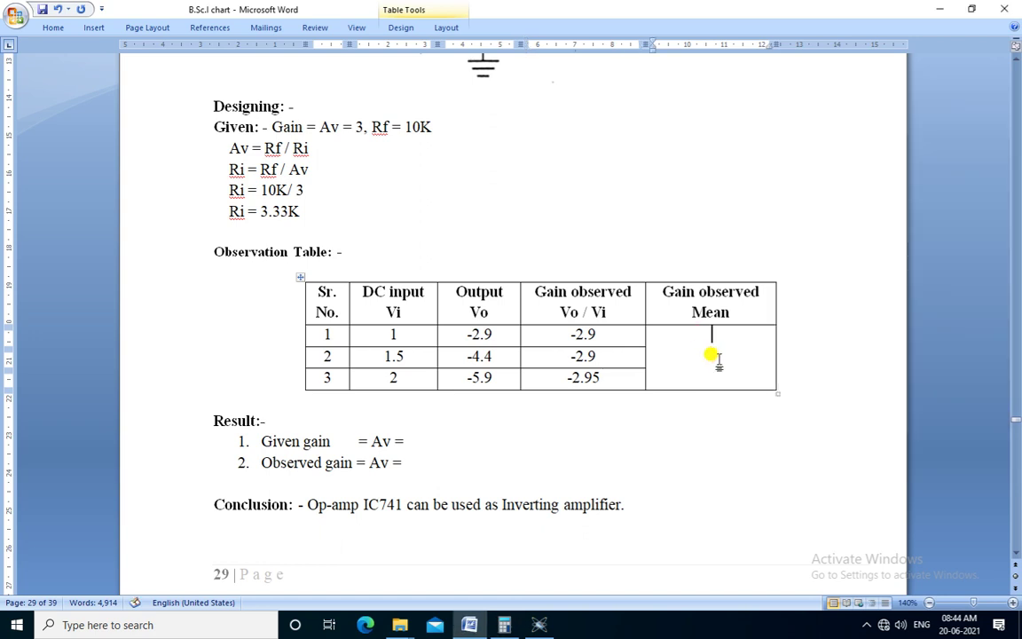
text(2.91)
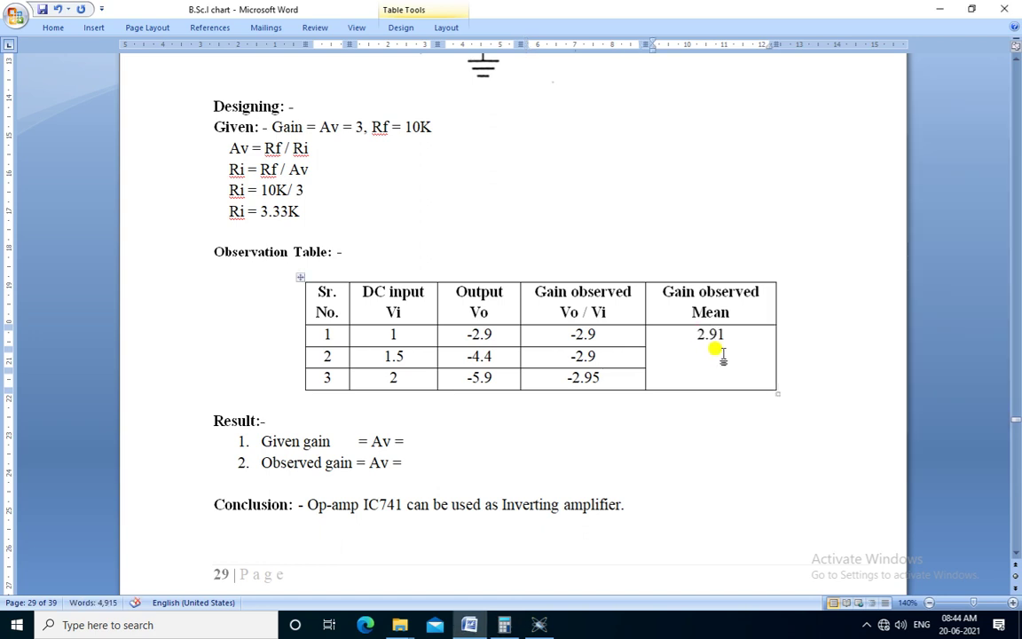
Step: Type 3 after the given-gain 'Av =' and 2.91 on the observed-gain line below
click(408, 441)
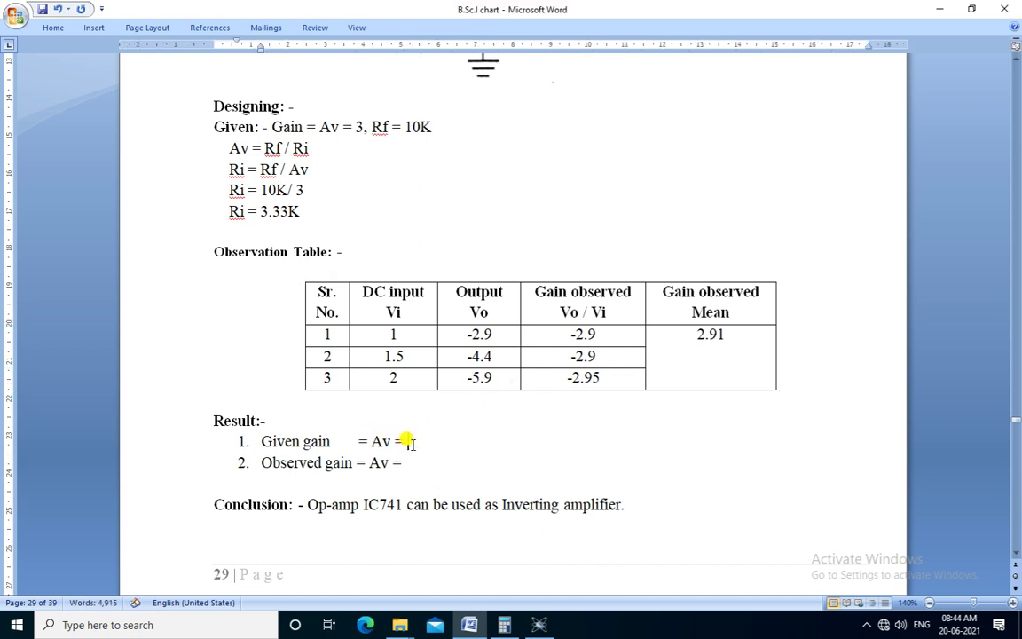
text(3)
key(Down)
text(2.91)
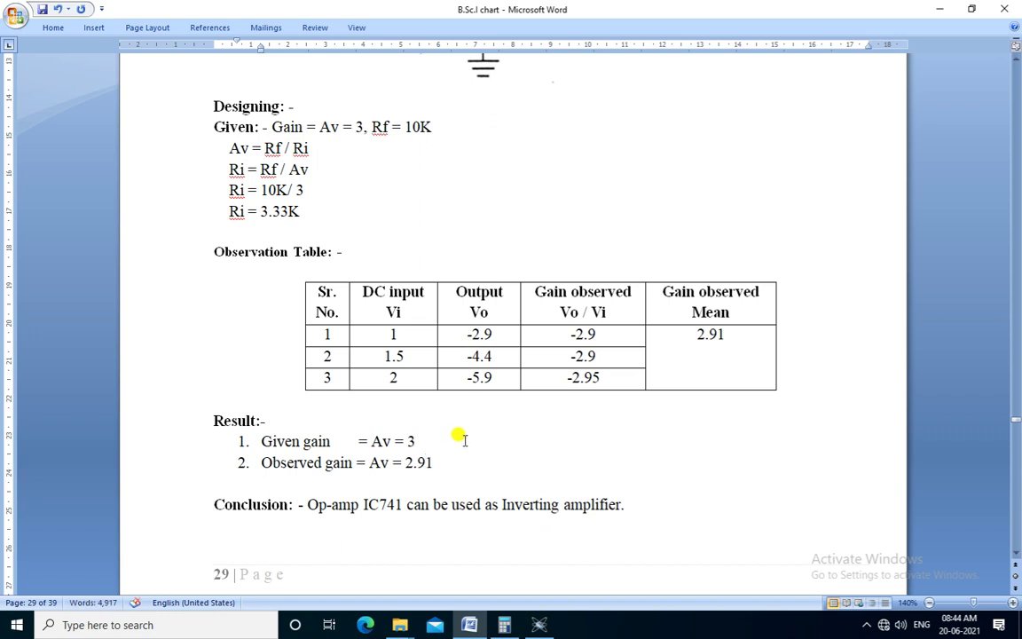